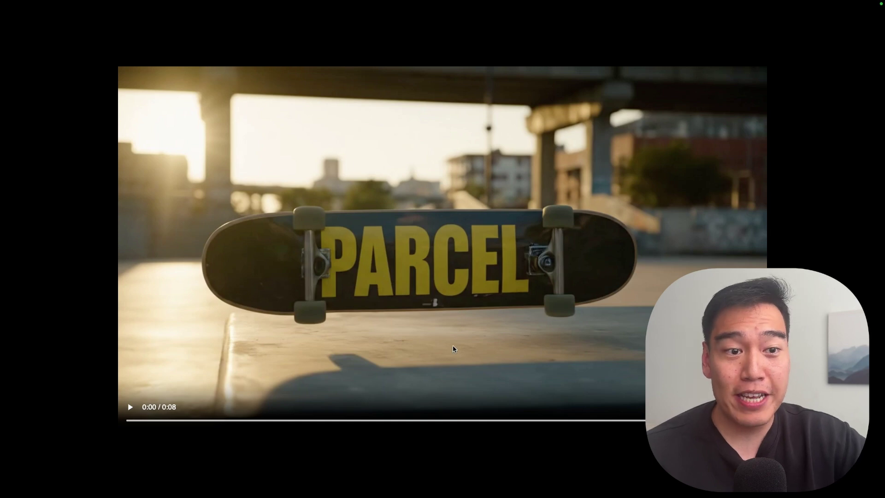
# Step: Play the sample skateboard ad and look over the Viral Ads workflow from the Telegram trigger to the closing text message node
pyautogui.click(128, 407)
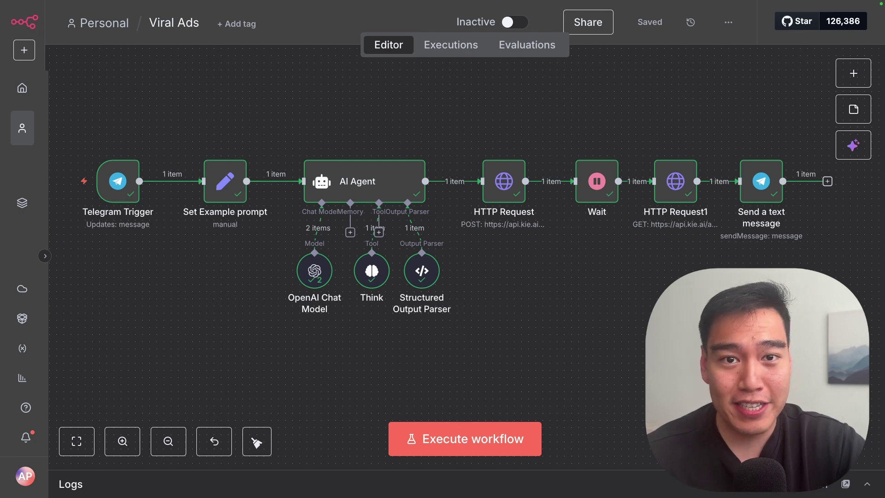
pyautogui.scroll(3, 60, 209)
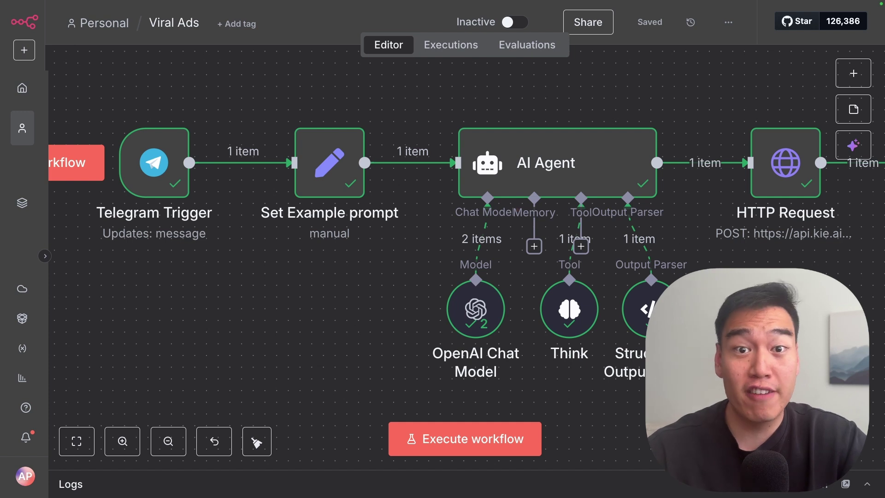
pyautogui.hscroll(8, 461, 185)
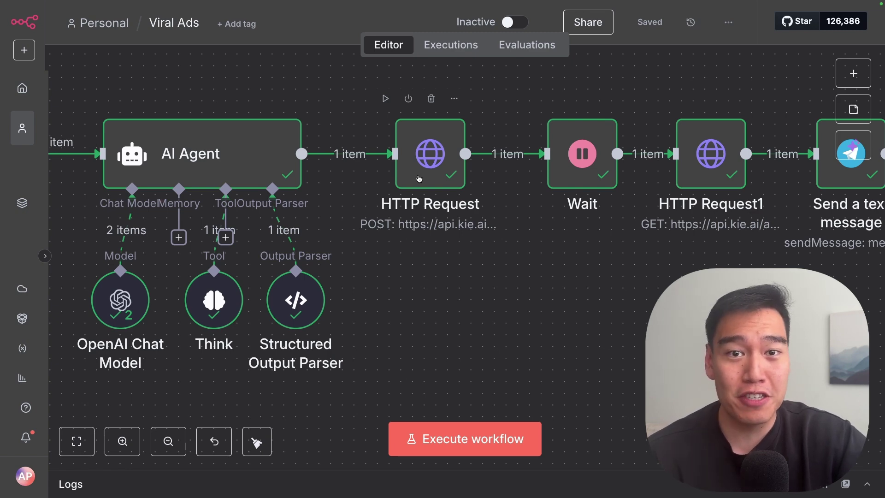
pyautogui.hscroll(5, 433, 314)
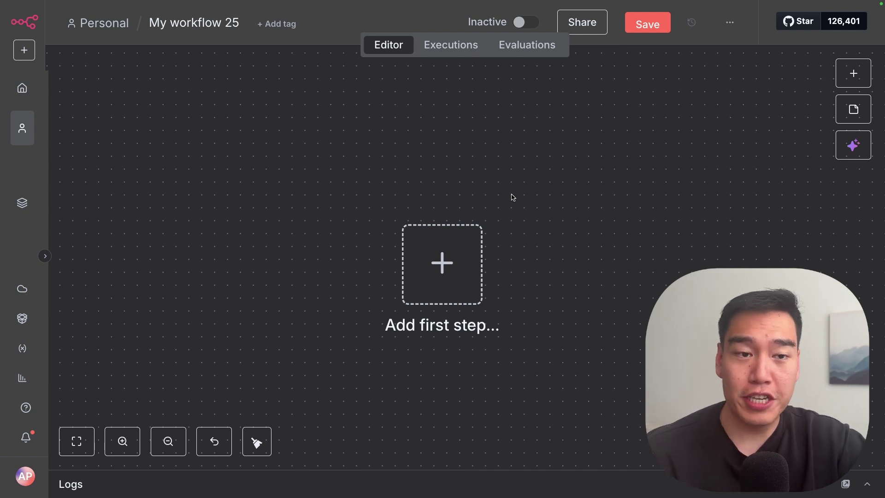
# Step: Add a Telegram "On message" trigger as the first node of the empty workflow
pyautogui.click(431, 265)
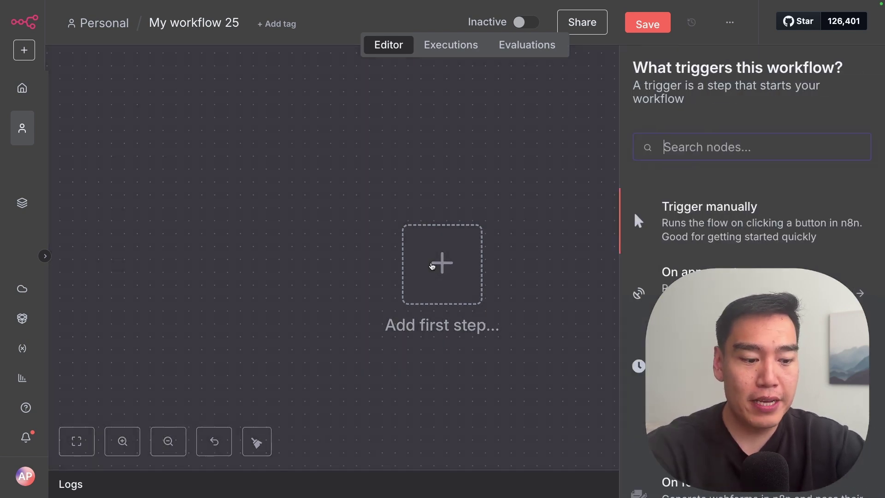
pyautogui.write('teleg')
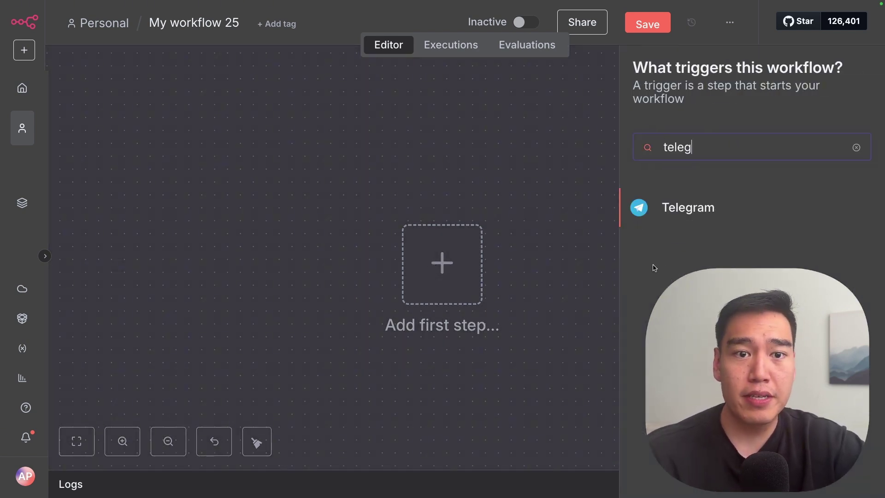
pyautogui.click(715, 208)
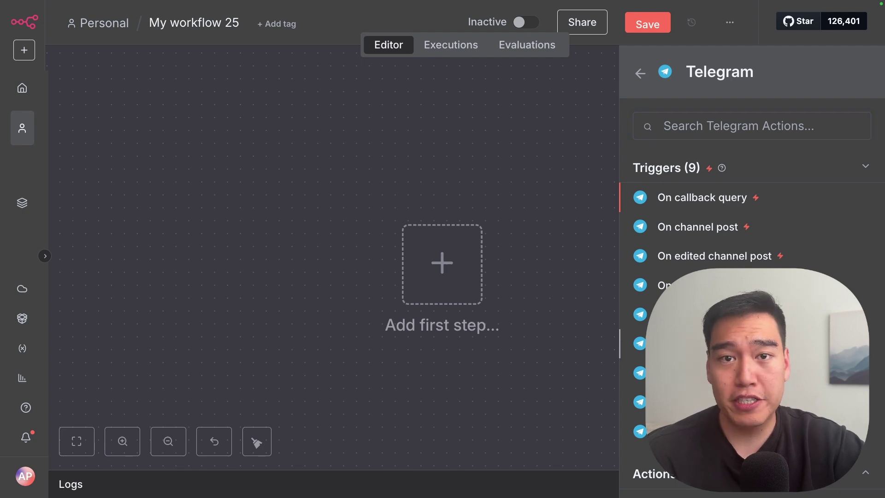
pyautogui.click(682, 343)
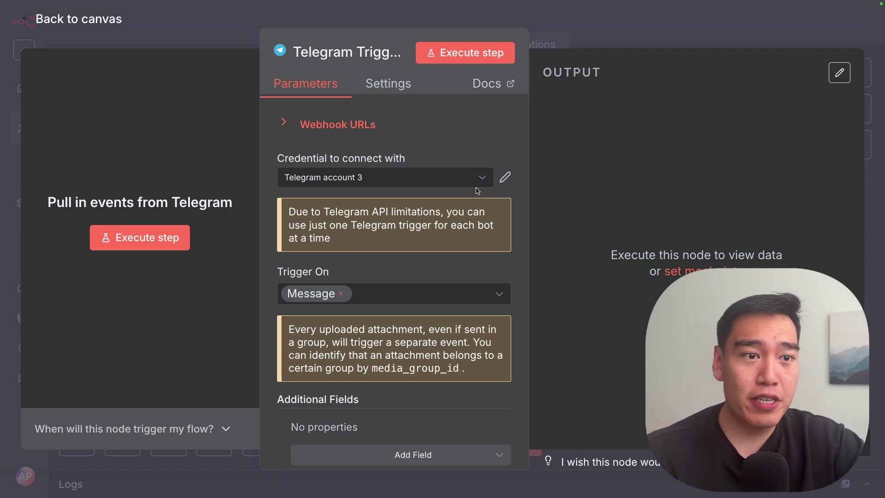
# Step: Open a new Telegram API credential form from the trigger and bring up its setup documentation
pyautogui.click(454, 181)
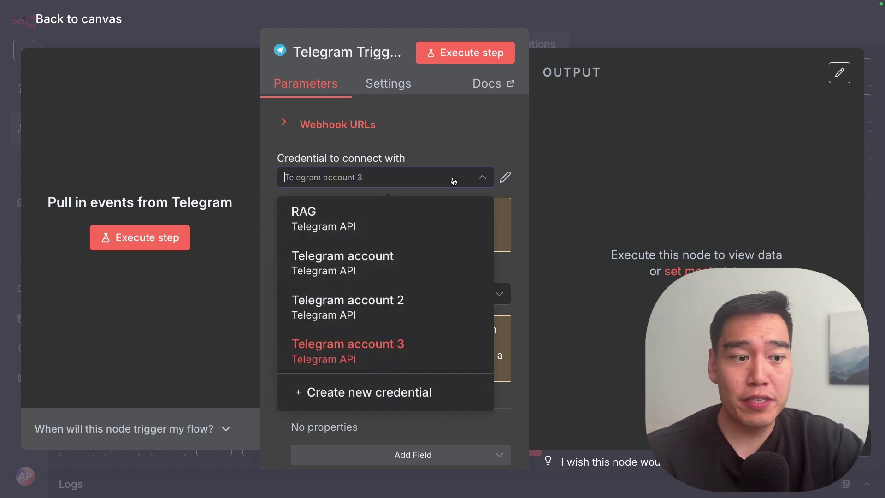
pyautogui.click(423, 391)
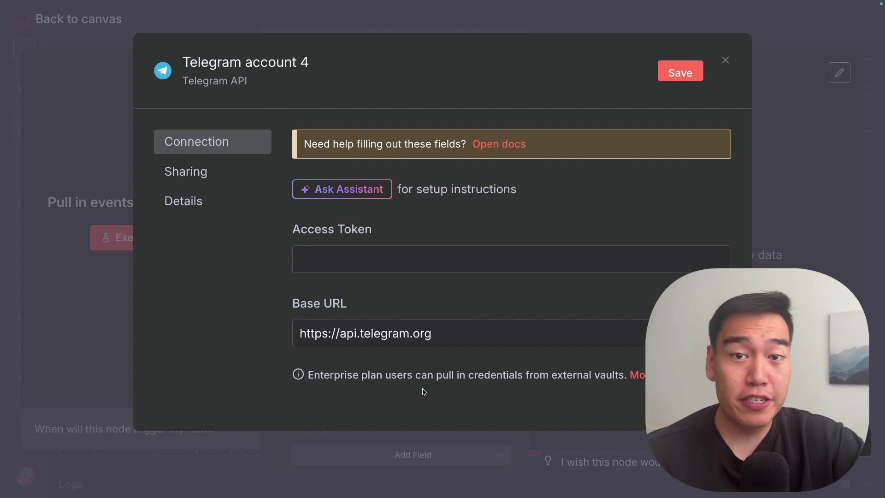
pyautogui.click(507, 144)
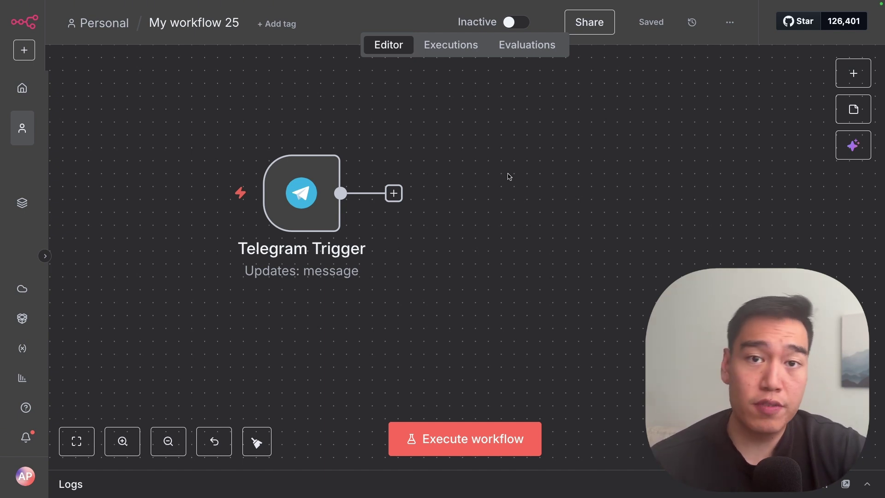
# Step: Add an Edit Fields (Set) node after the Telegram Trigger and give it a field named "example"
pyautogui.click(394, 194)
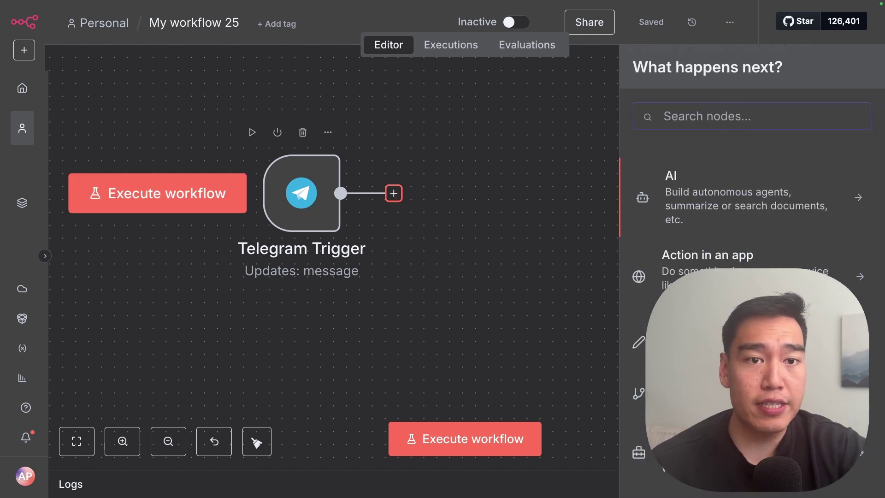
pyautogui.write('set')
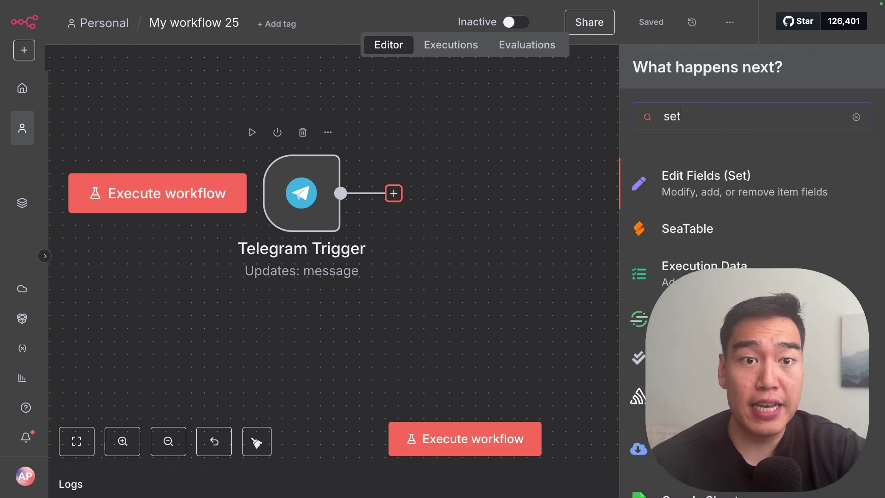
pyautogui.click(680, 181)
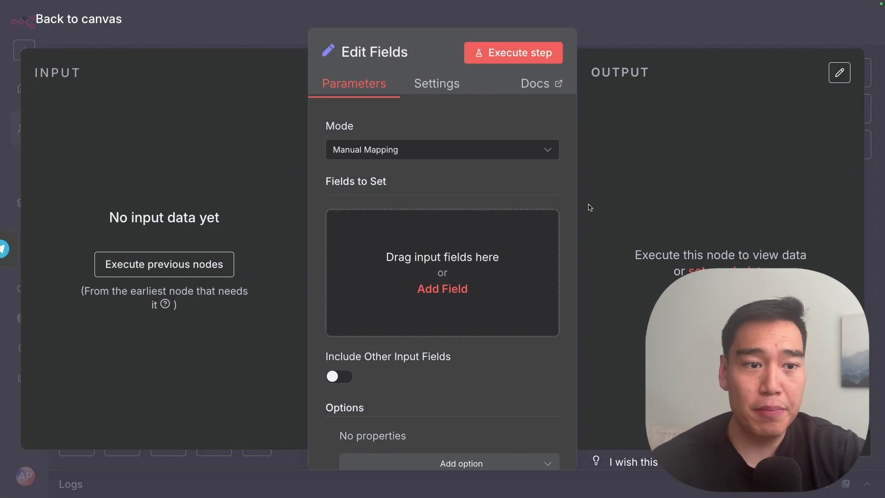
pyautogui.click(486, 286)
pyautogui.write('exa')
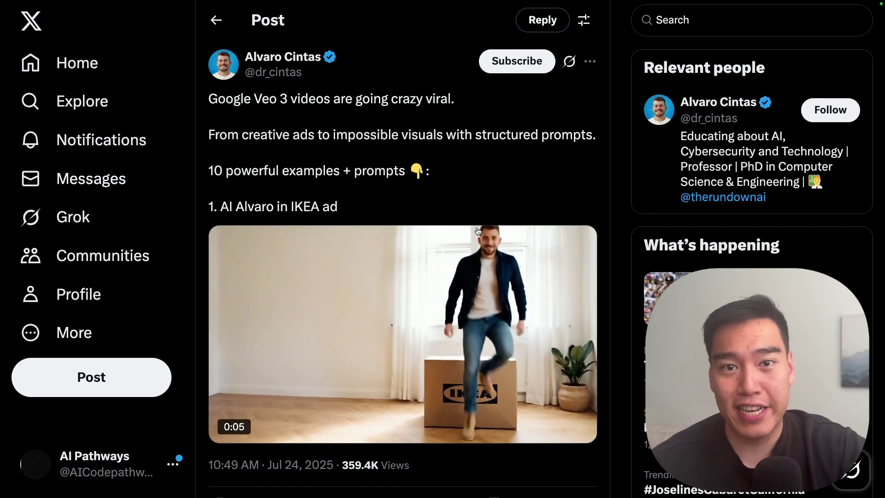
# Step: Switch to the X thread of Google Veo 3 prompts, open the LEGO example and highlight its full JSON prompt
pyautogui.scroll(-1, 429, 293)
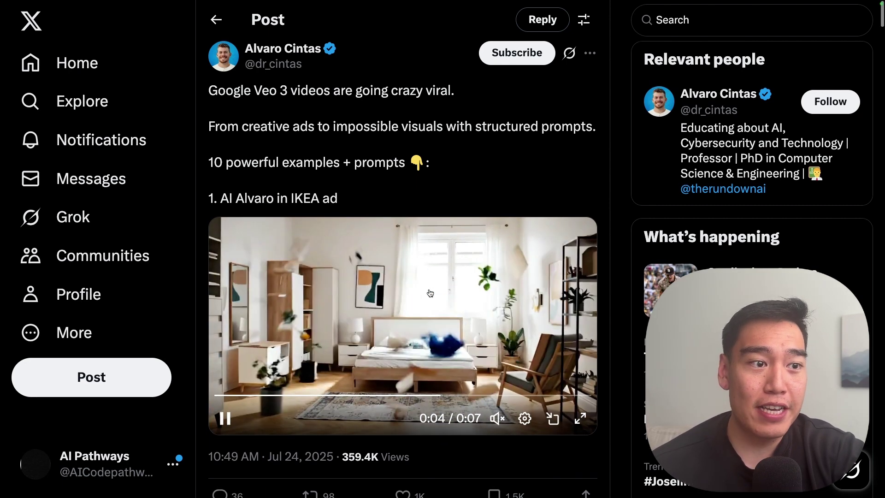
pyautogui.scroll(-10, 435, 294)
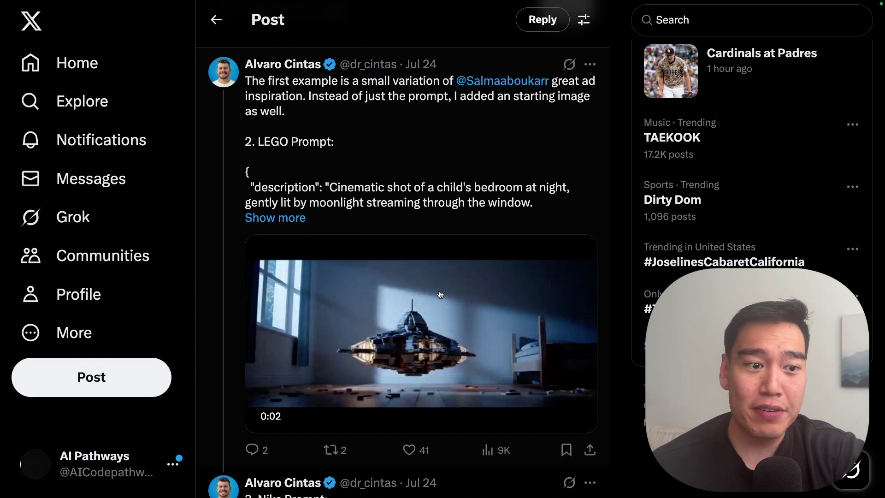
pyautogui.click(472, 242)
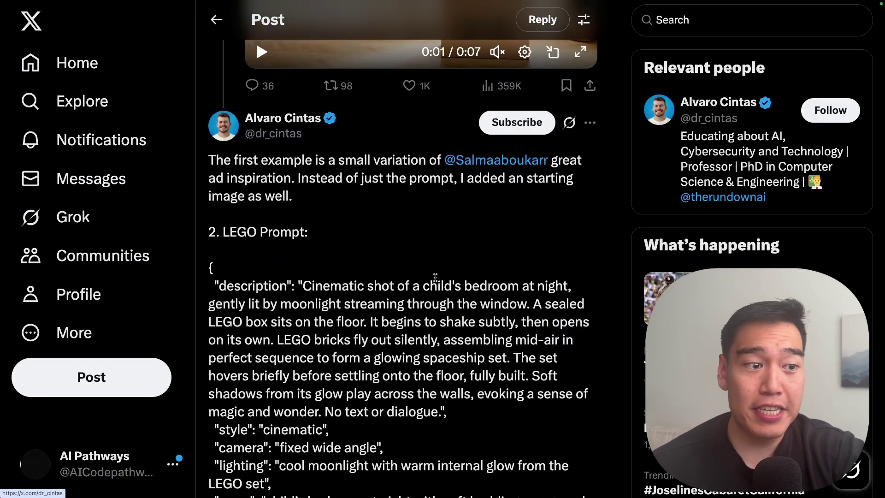
pyautogui.moveTo(209, 267); pyautogui.dragTo(378, 348)
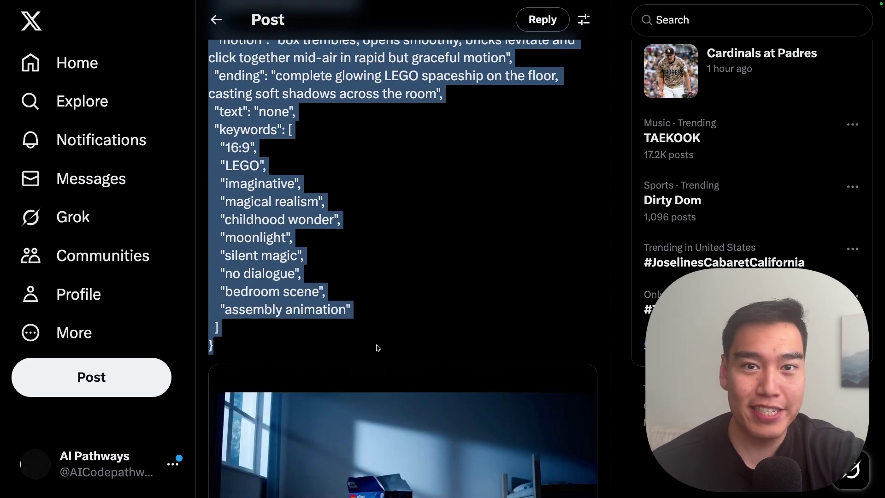
# Step: Open the Nike prompt post in the thread and select its complete JSON prompt for copying
pyautogui.scroll(-10, 381, 348)
pyautogui.scroll(-3, 383, 344)
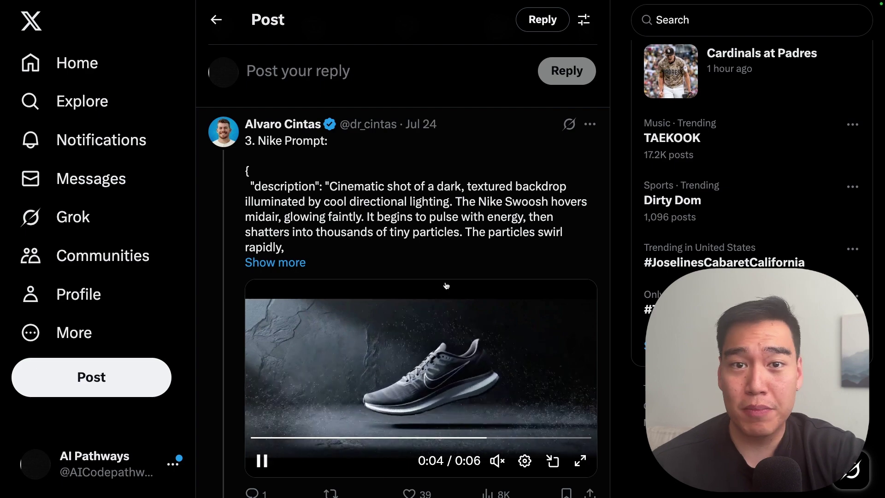
pyautogui.click(430, 231)
pyautogui.moveTo(205, 125); pyautogui.dragTo(278, 211)
pyautogui.scroll(-5, 270, 310)
pyautogui.scroll(-5, 278, 208)
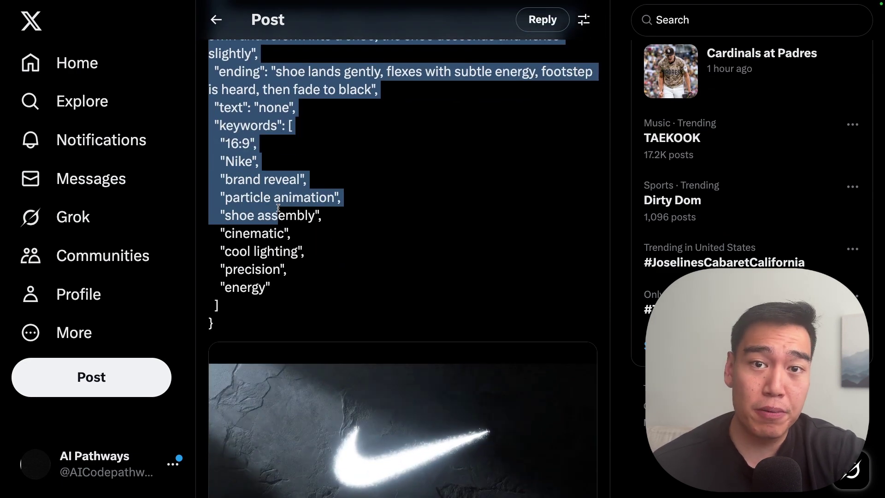
pyautogui.scroll(-1, 278, 207)
pyautogui.moveTo(278, 208); pyautogui.dragTo(423, 290)
pyautogui.scroll(-3, 279, 211)
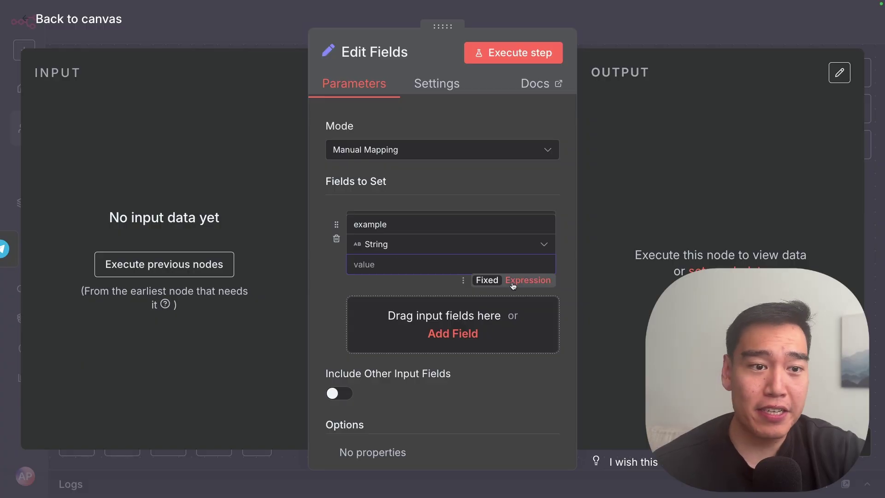
# Step: Switch back to n8n and fill the example field's value, as an expression, with the copied Nike JSON prompt
pyautogui.click(512, 285)
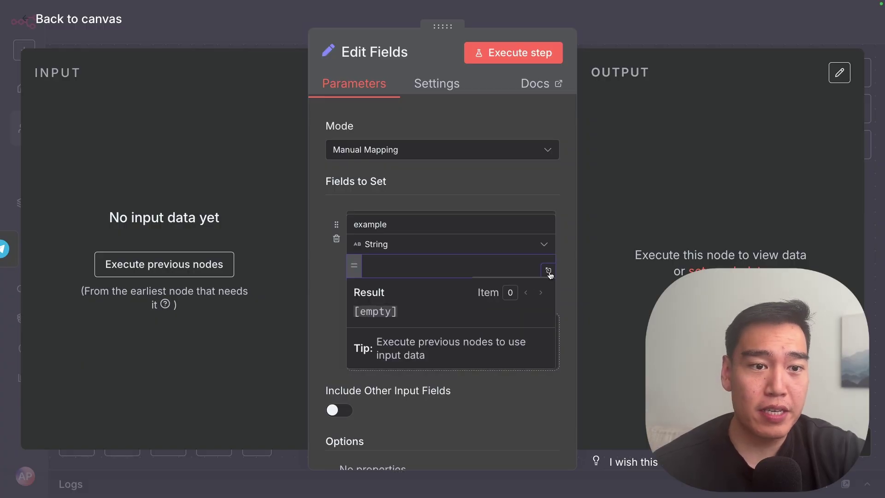
pyautogui.click(549, 269)
pyautogui.hotkey('ctrl', 'v')
pyautogui.scroll(10, 504, 244)
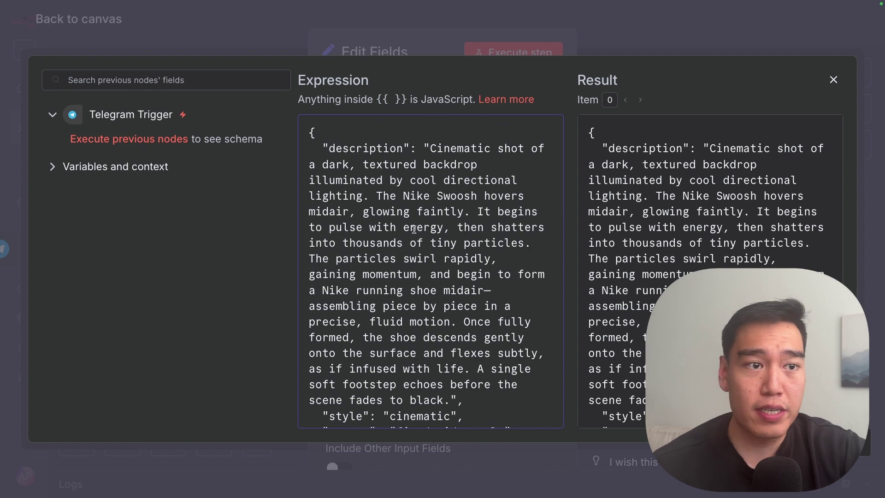
# Step: Review the pasted Nike prompt's structure, including its description, style, camera, lighting, room and elements entries
pyautogui.scroll(-8, 368, 193)
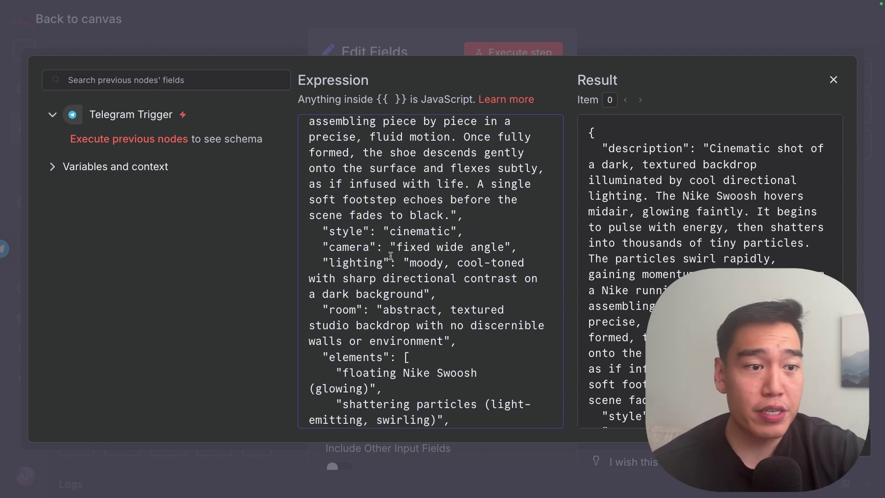
pyautogui.scroll(-4, 391, 256)
pyautogui.scroll(-2, 391, 256)
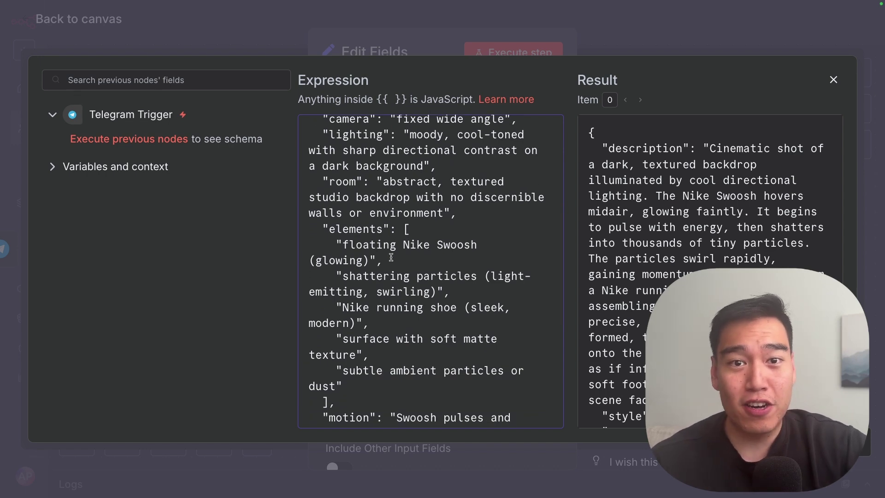
pyautogui.scroll(12, 399, 251)
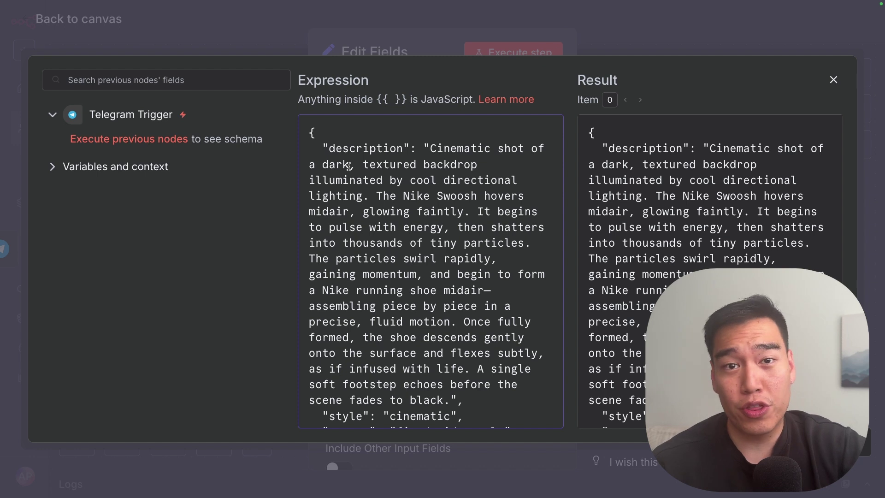
pyautogui.scroll(-6, 341, 160)
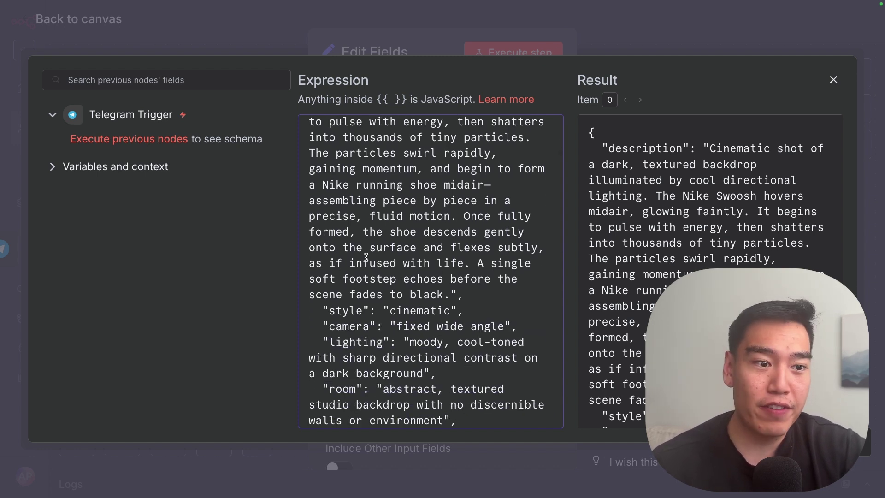
pyautogui.scroll(-1, 366, 257)
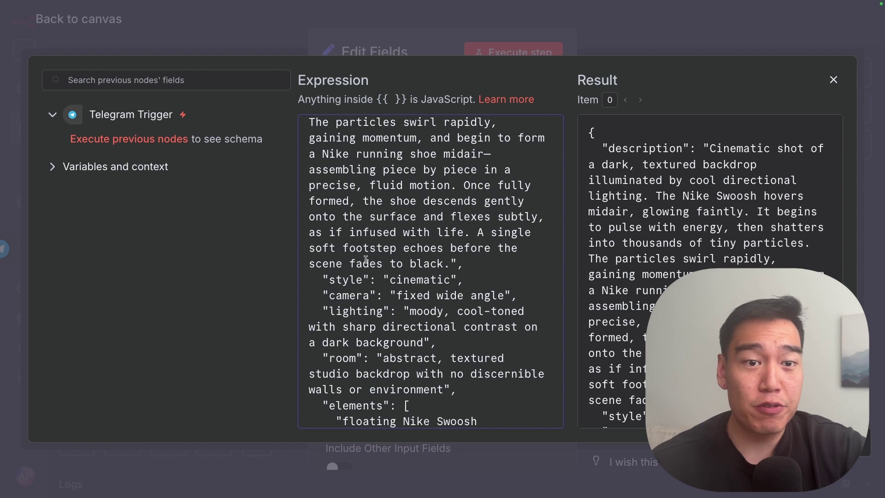
pyautogui.scroll(-3, 367, 259)
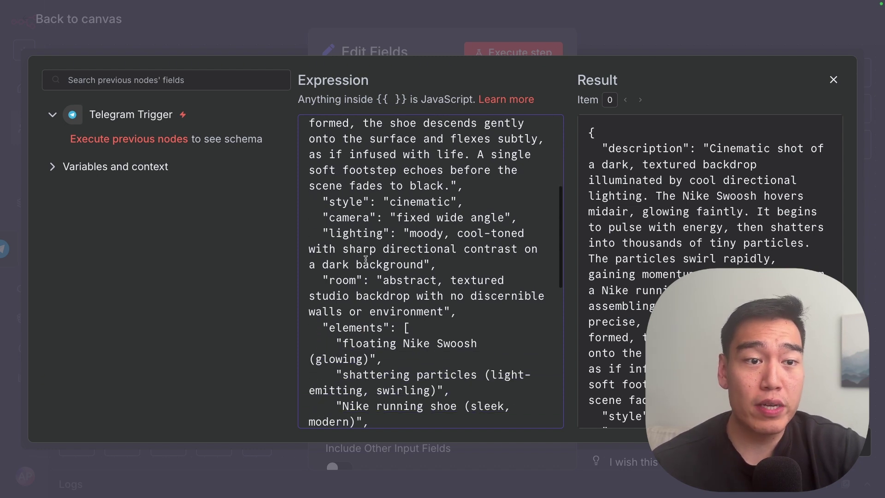
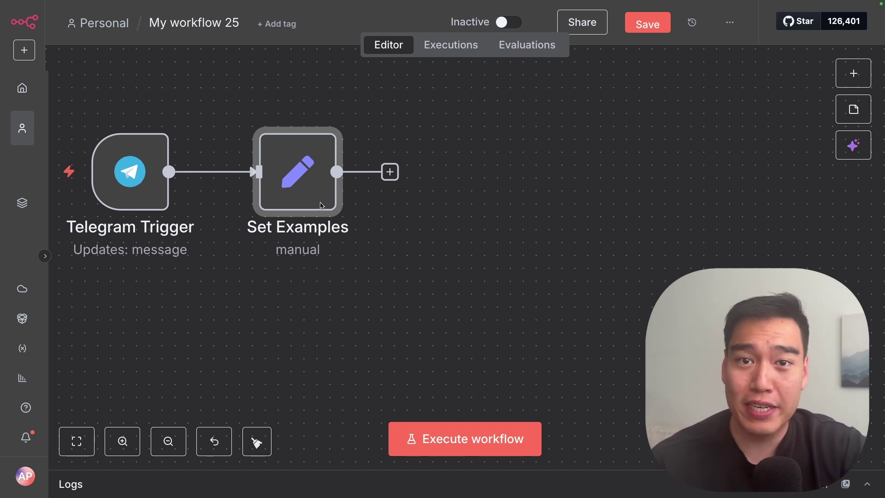
# Step: Add an AI Agent node after Set Examples and set its user message prompt source to "Define below"
pyautogui.click(391, 173)
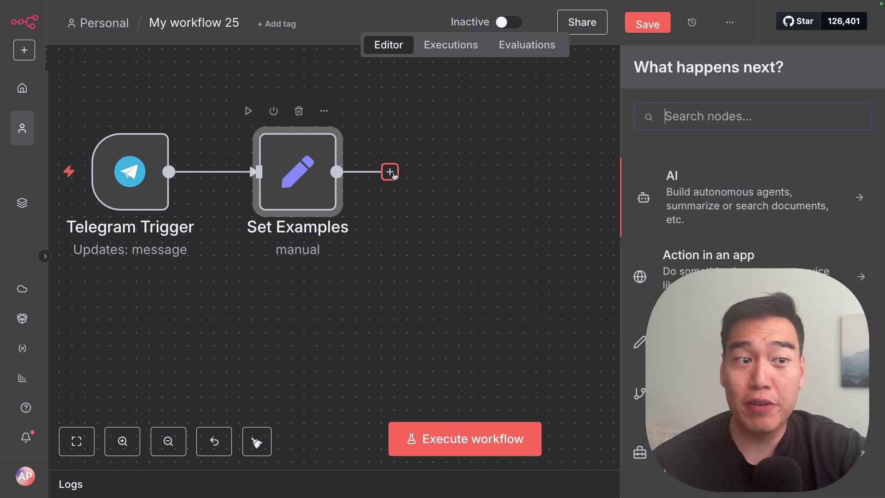
pyautogui.click(704, 182)
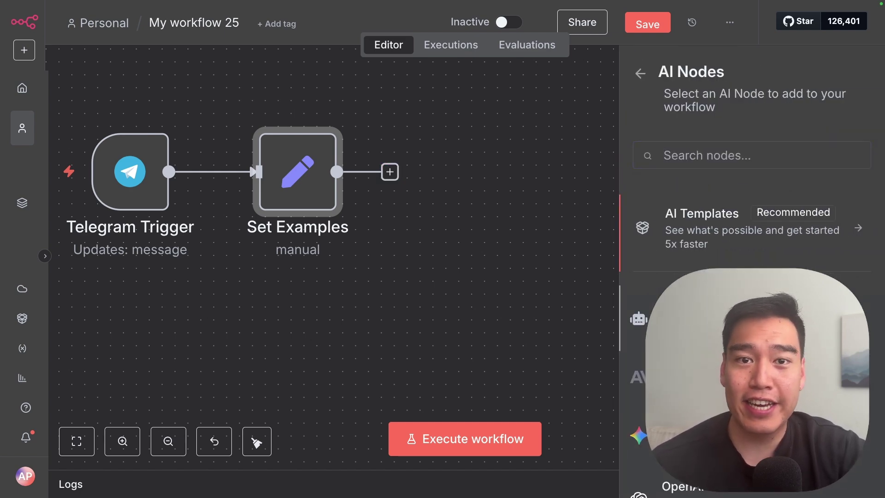
pyautogui.click(691, 318)
pyautogui.click(498, 220)
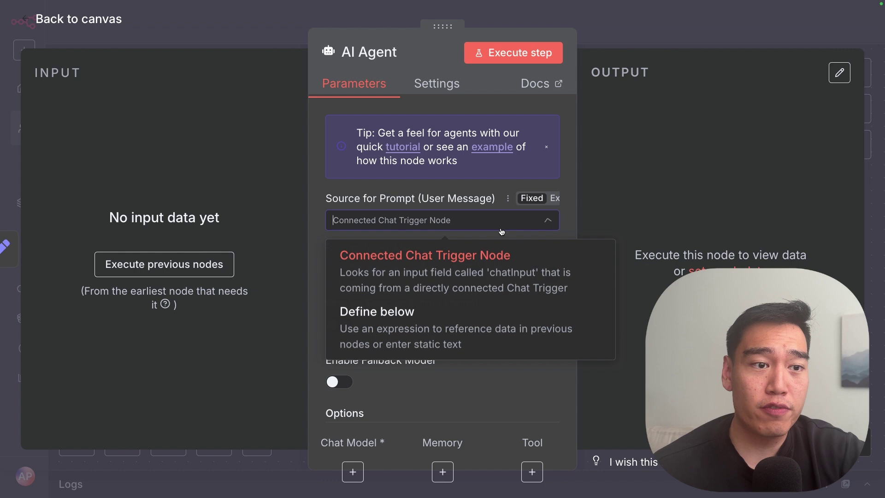
pyautogui.click(496, 317)
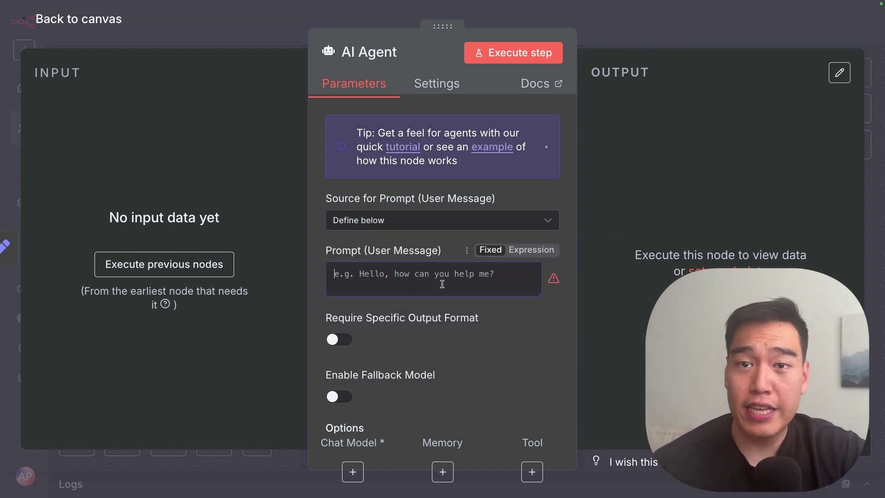
# Step: Make the user message prompt an expression reading "Create a high quality video ad JSON prompt using the text below:", followed by a new line
pyautogui.click(532, 250)
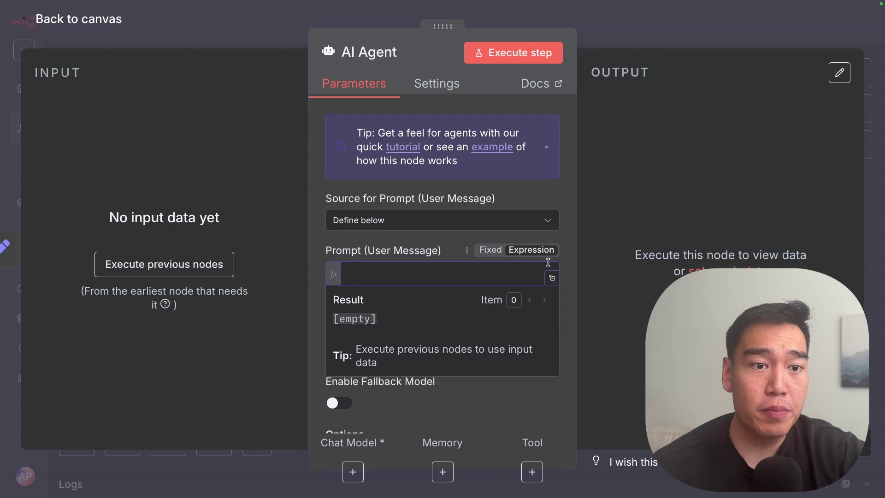
pyautogui.click(551, 278)
pyautogui.write('Create a high quality video ad JSON prompt using the text below:')
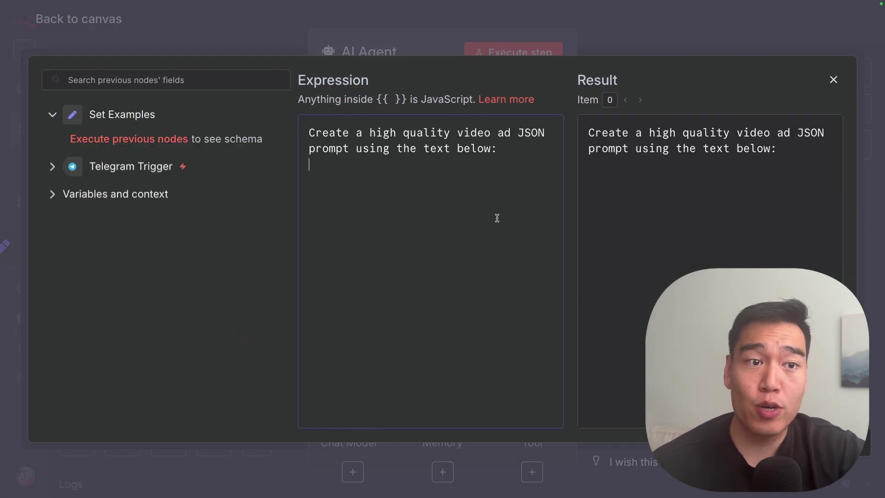
pyautogui.press('Return')
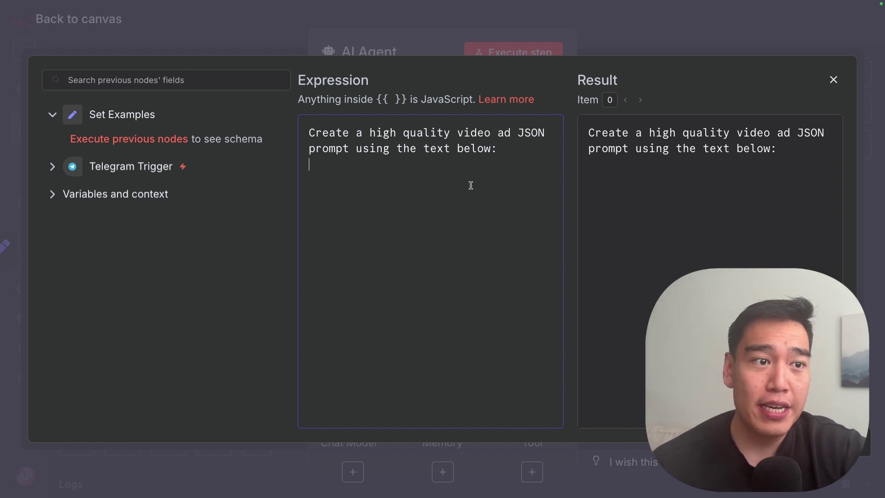
# Step: Execute the previous nodes and insert the Telegram Trigger's message text field below the prompt sentence, then check the resolved result
pyautogui.click(152, 172)
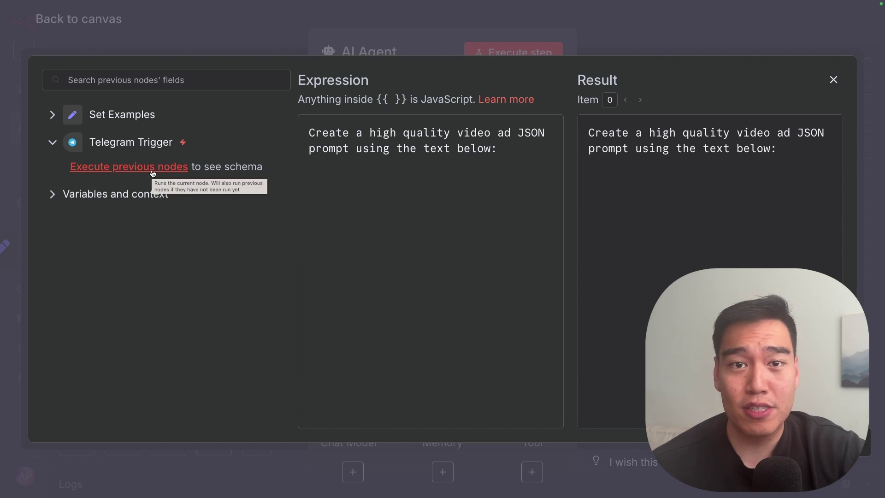
pyautogui.click(153, 172)
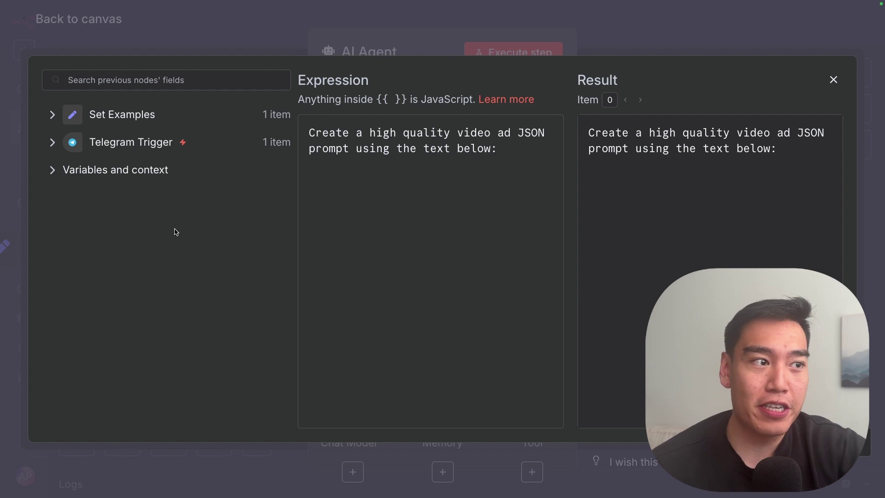
pyautogui.click(143, 138)
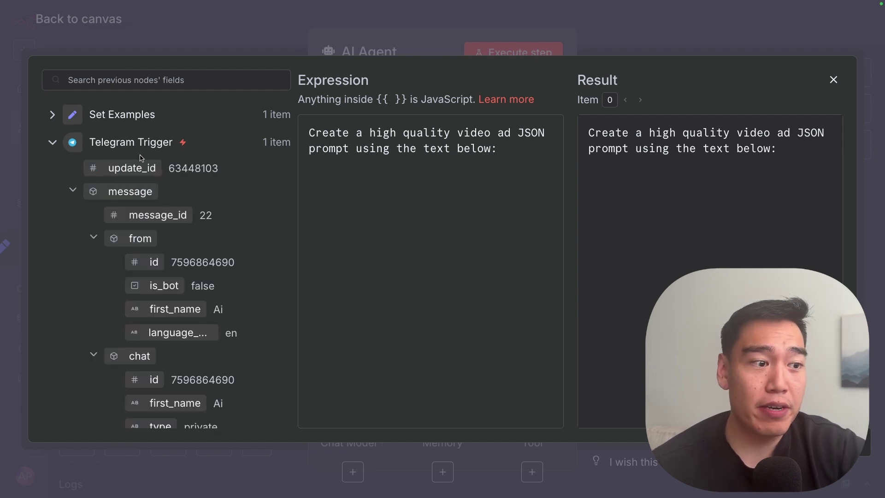
pyautogui.scroll(-3, 142, 157)
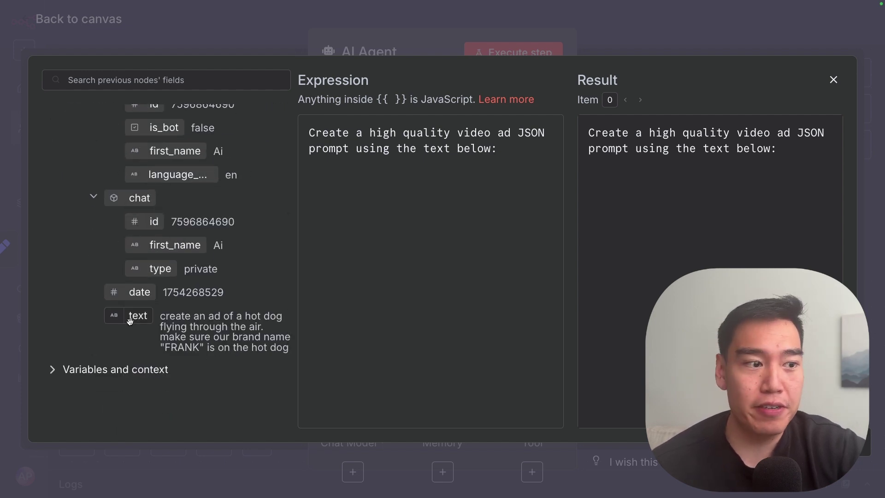
pyautogui.moveTo(164, 317); pyautogui.dragTo(274, 354)
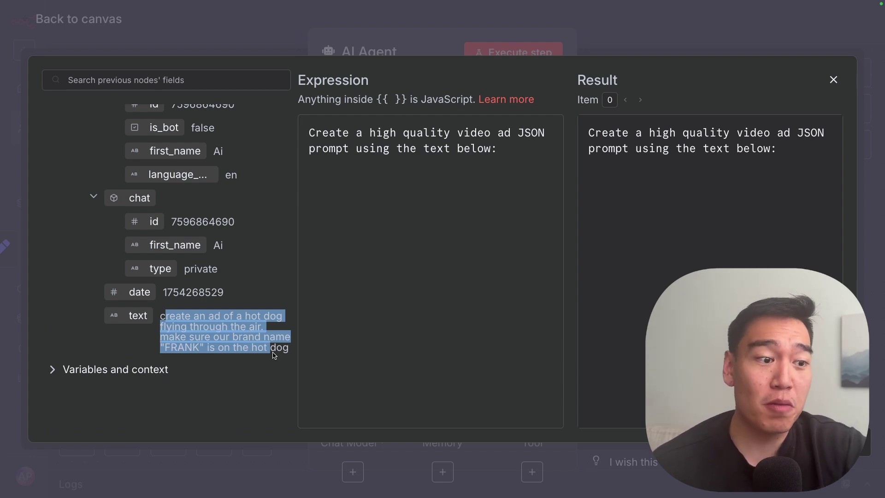
pyautogui.click(274, 355)
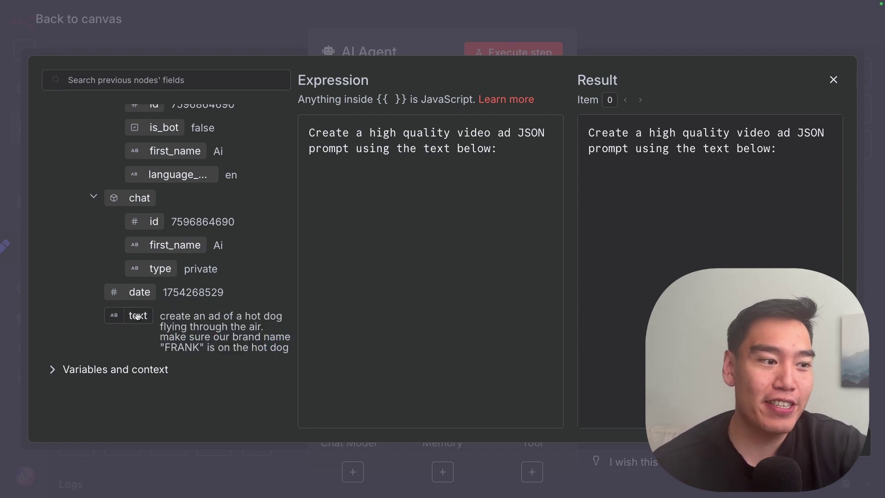
pyautogui.moveTo(137, 315); pyautogui.dragTo(379, 209)
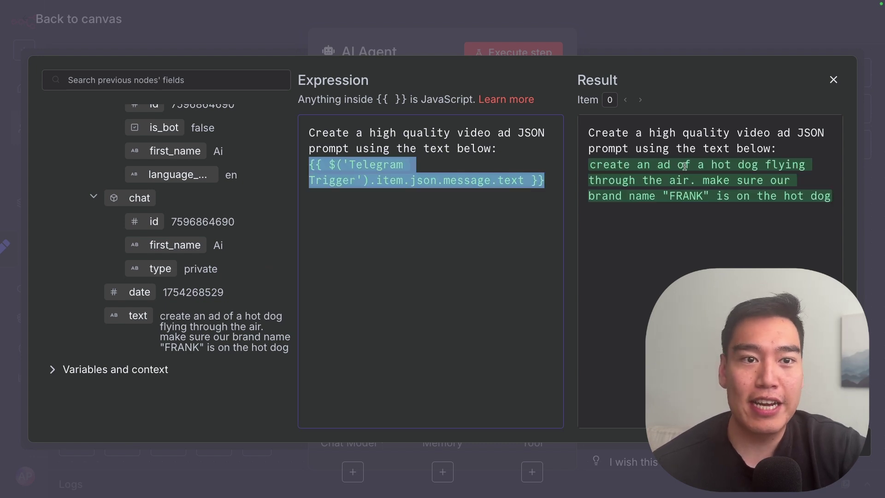
pyautogui.moveTo(630, 132); pyautogui.dragTo(820, 196)
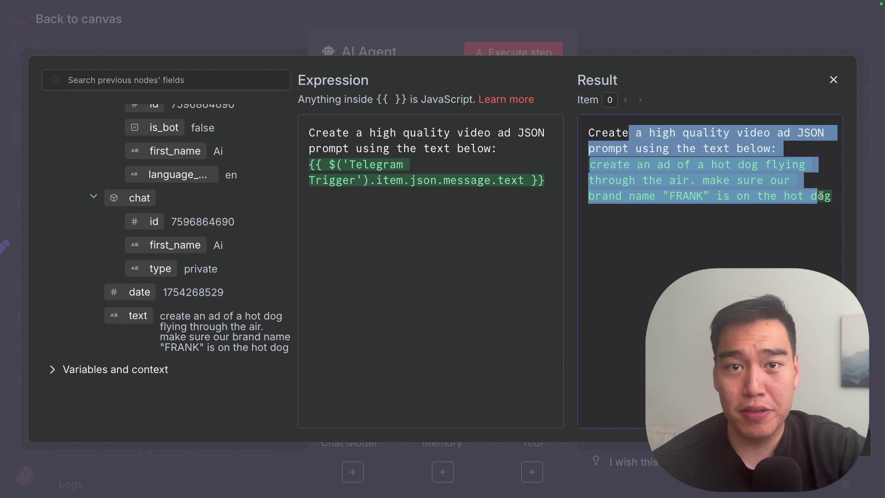
pyautogui.press('Escape')
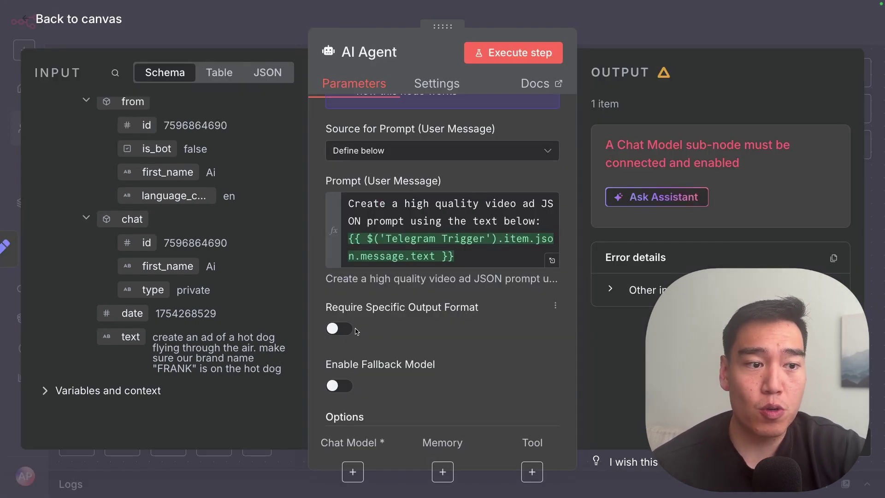
# Step: Turn on Require Specific Output Format for the AI Agent and return to the canvas
pyautogui.click(341, 328)
pyautogui.scroll(-3, 419, 353)
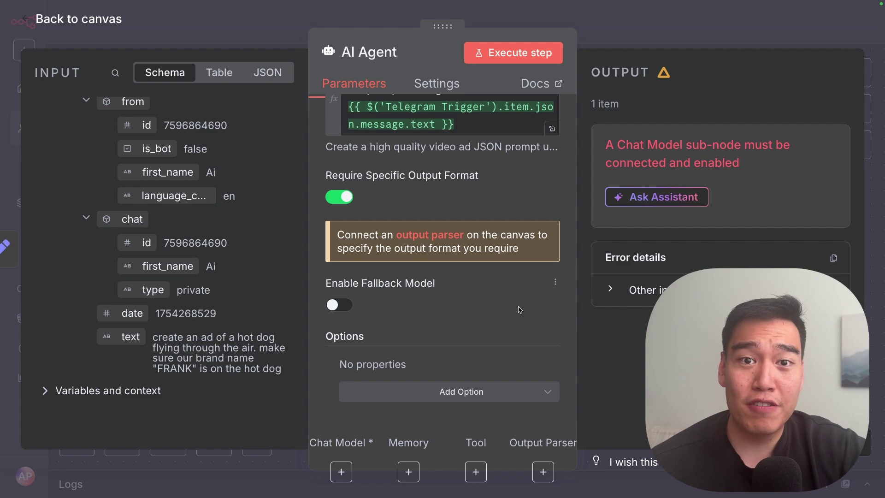
pyautogui.click(647, 34)
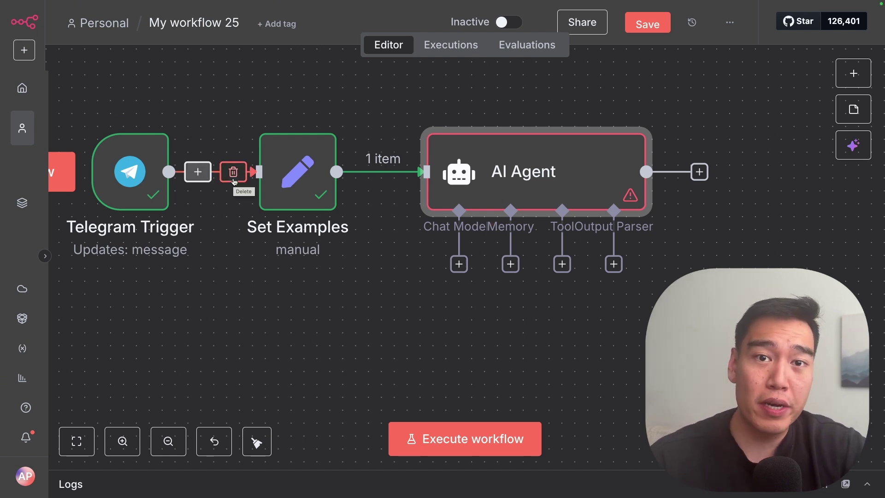
# Step: Reopen the AI Agent, add the System Message option, and open it as an expression in the expanded editor
pyautogui.doubleClick(516, 189)
pyautogui.scroll(-4, 443, 332)
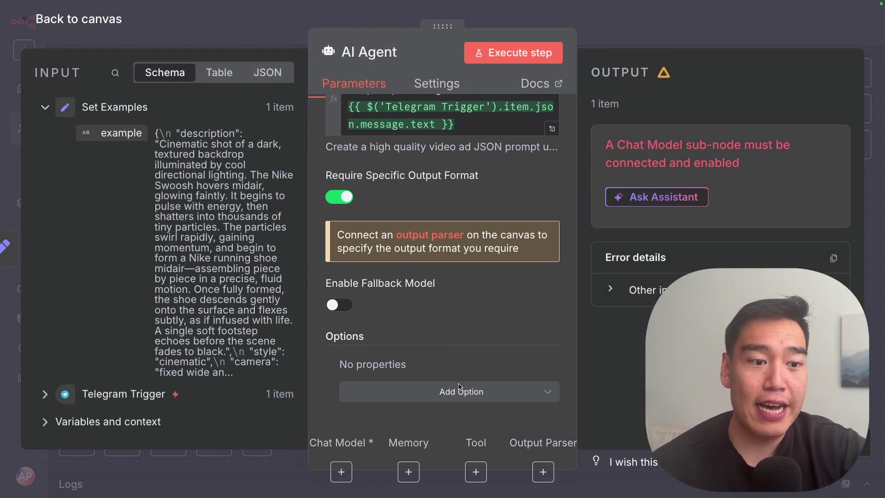
pyautogui.click(460, 390)
pyautogui.click(447, 272)
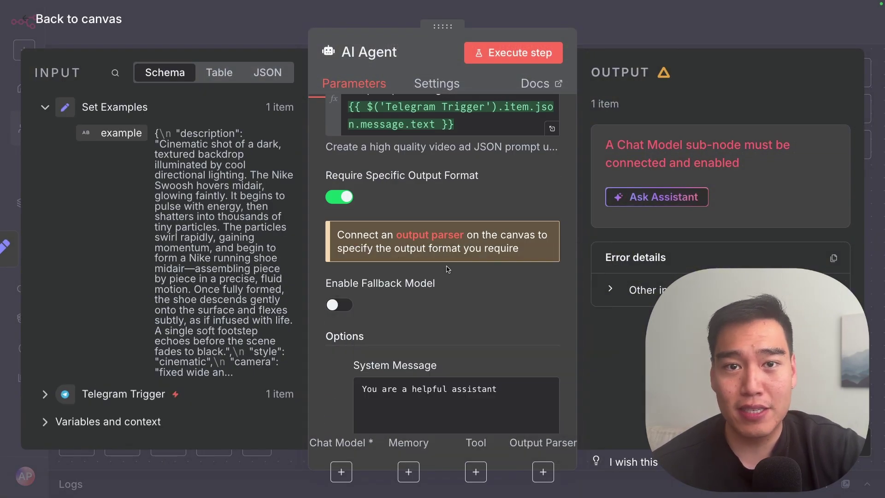
pyautogui.scroll(-2, 447, 268)
pyautogui.click(531, 272)
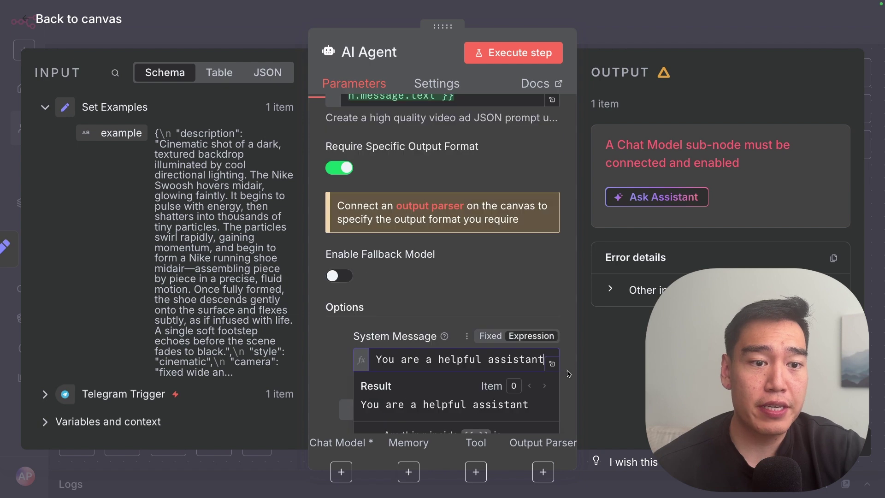
pyautogui.scroll(-1, 568, 373)
pyautogui.click(553, 337)
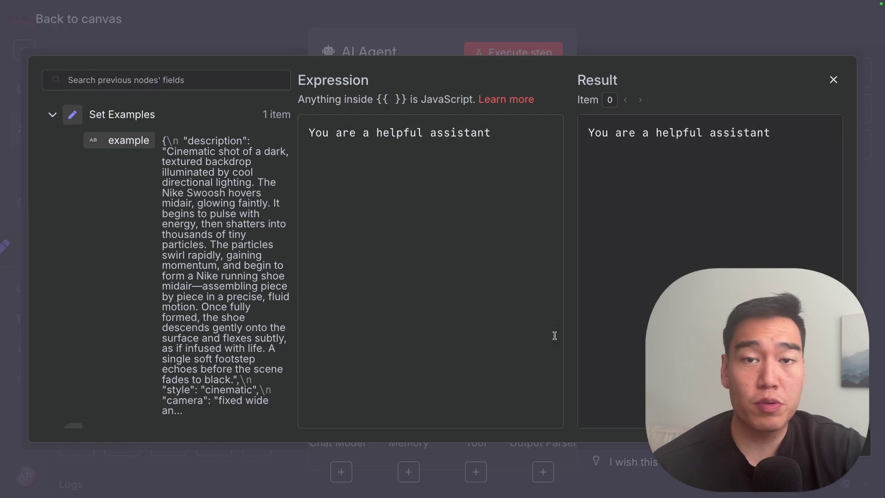
# Step: Replace the default system message with expert AI video prompter instructions requesting JSON output modelled on an example, and append Set Examples' example field
pyautogui.hotkey('ctrl', 'a')
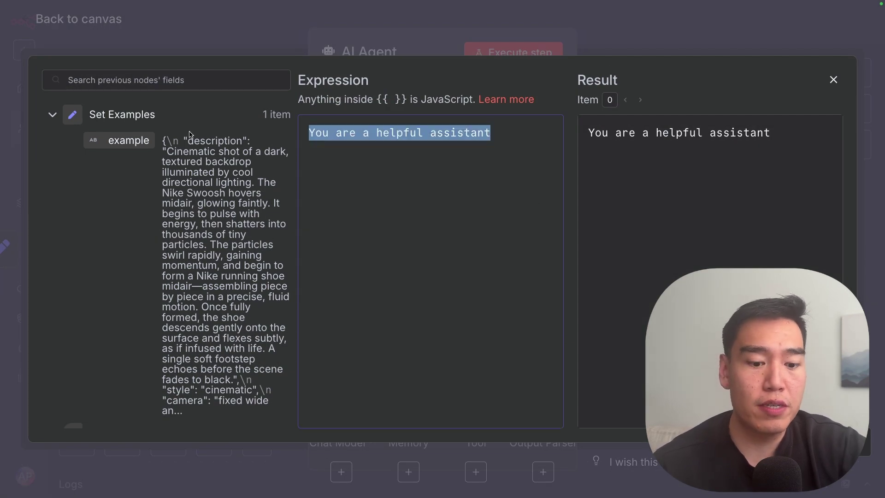
pyautogui.press('BackSpace')
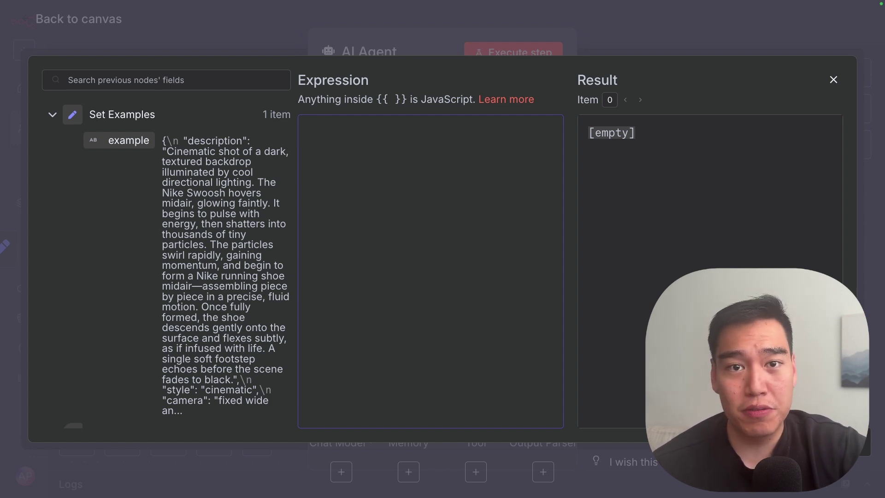
pyautogui.write('You are an expert ai video prompter. your job is to produce high quality prompts to generate AI video ads  - the user will porivde a description of the type of ad he wants to make  - please generate a JSON output just like the one below, but replaced with the users details. if there is insufficient iformation, please fill in the rest according to the example and what would make sense with the ueser;s prompt')
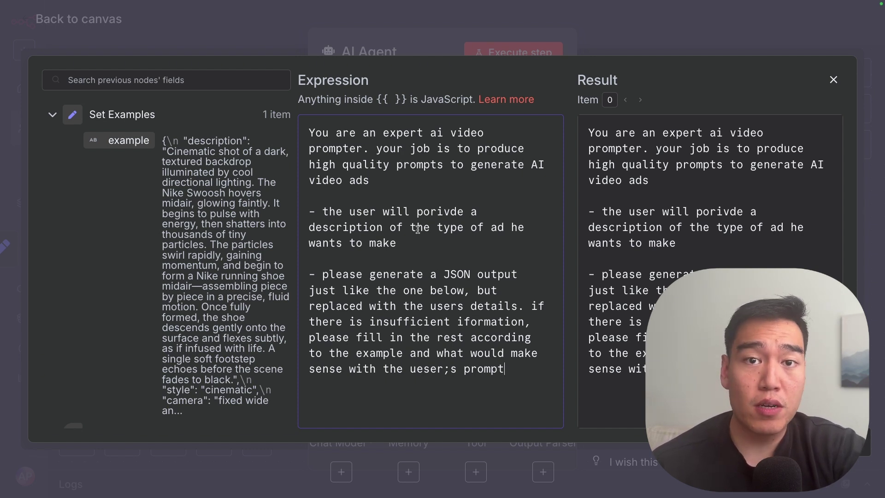
pyautogui.moveTo(397, 274); pyautogui.dragTo(415, 302)
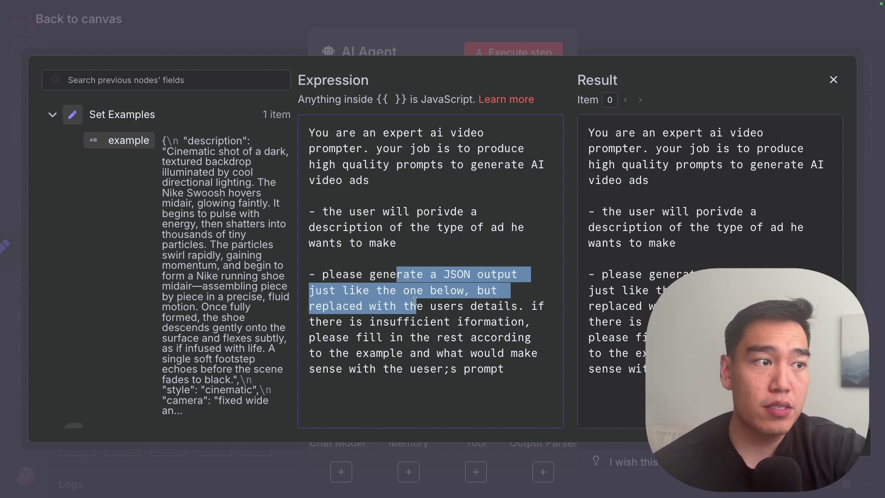
pyautogui.moveTo(138, 142); pyautogui.dragTo(549, 388)
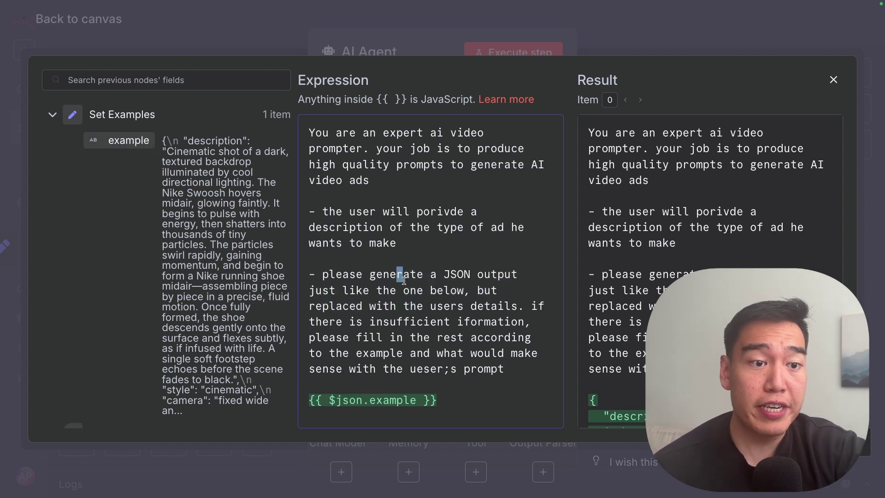
# Step: Review the system message and add the line "always use the "think" tool before generating a response for higher quality outputs."
pyautogui.moveTo(397, 274); pyautogui.dragTo(411, 289)
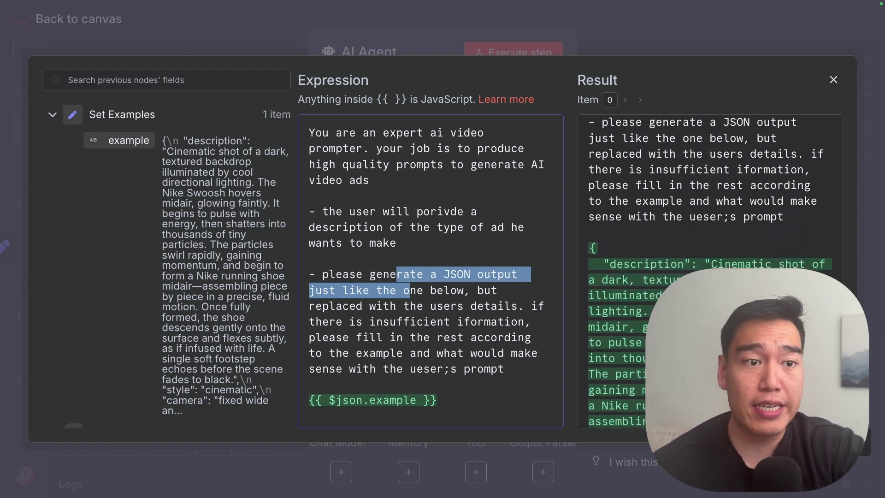
pyautogui.moveTo(478, 290); pyautogui.dragTo(488, 310)
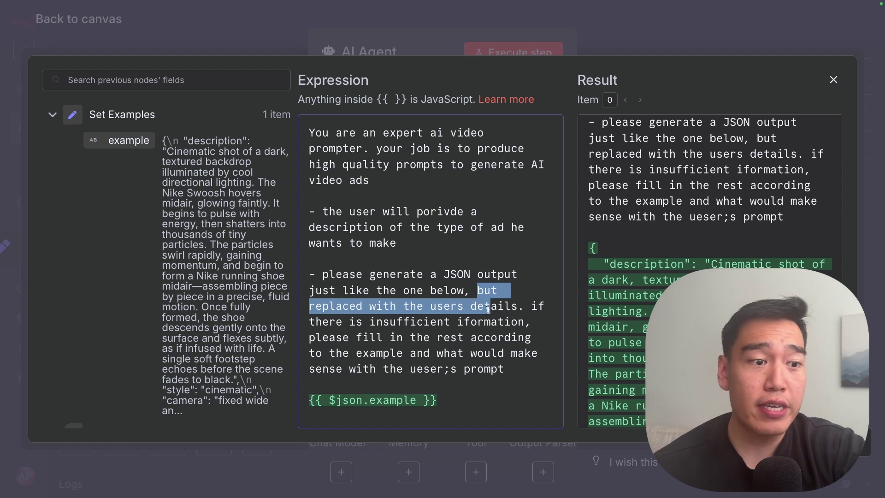
pyautogui.moveTo(532, 306); pyautogui.dragTo(535, 341)
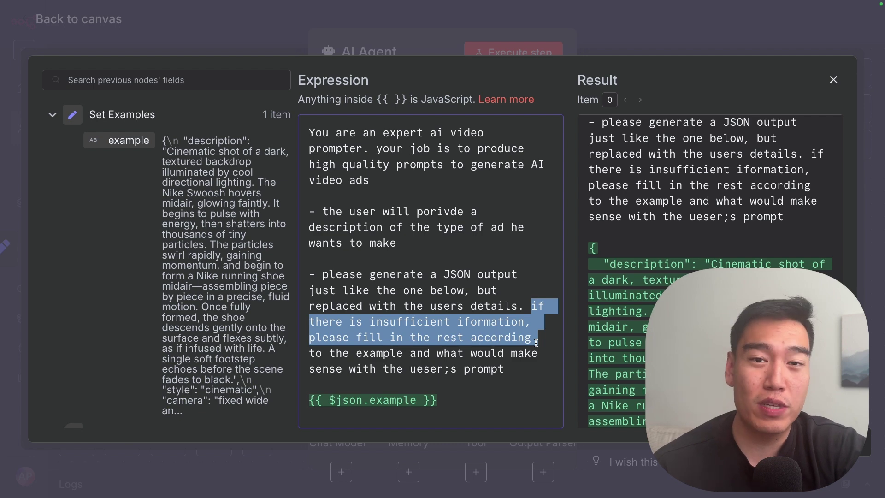
pyautogui.click(535, 342)
pyautogui.scroll(-2, 506, 341)
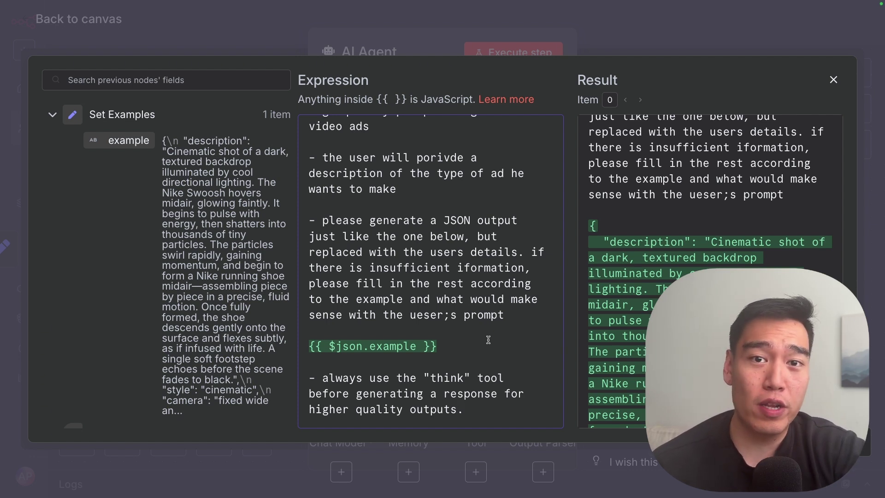
pyautogui.moveTo(477, 410); pyautogui.dragTo(335, 378)
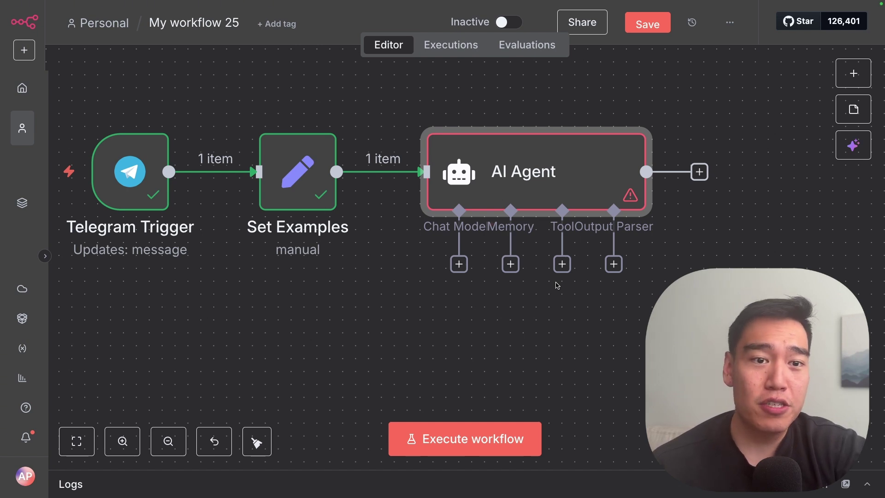
# Step: Attach an OpenAI Chat Model to the AI Agent and set its model to gpt-4.1
pyautogui.click(458, 266)
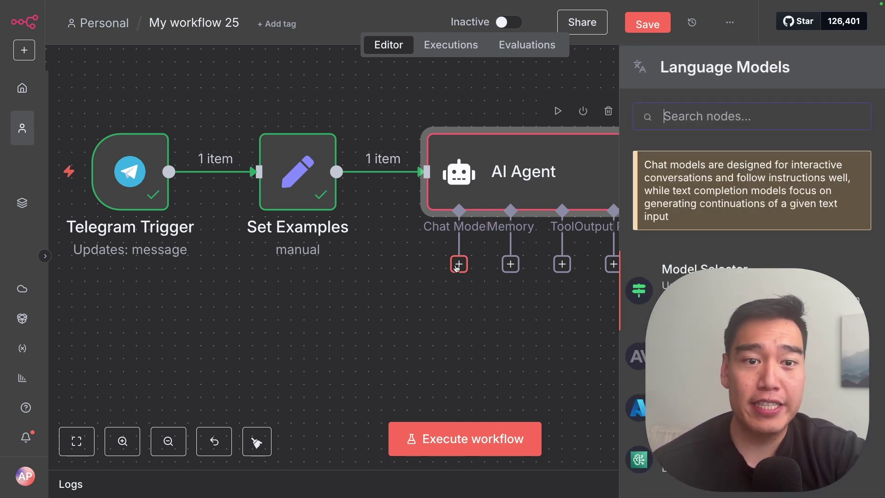
pyautogui.scroll(-5, 737, 322)
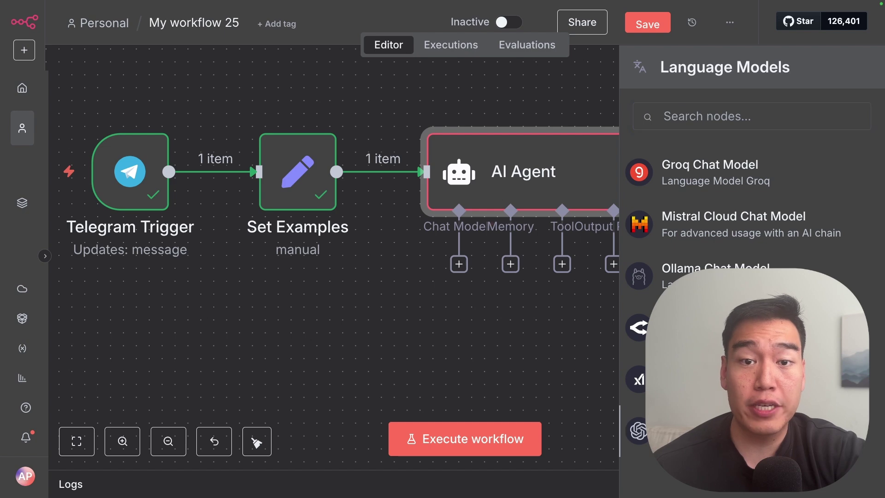
pyautogui.click(691, 431)
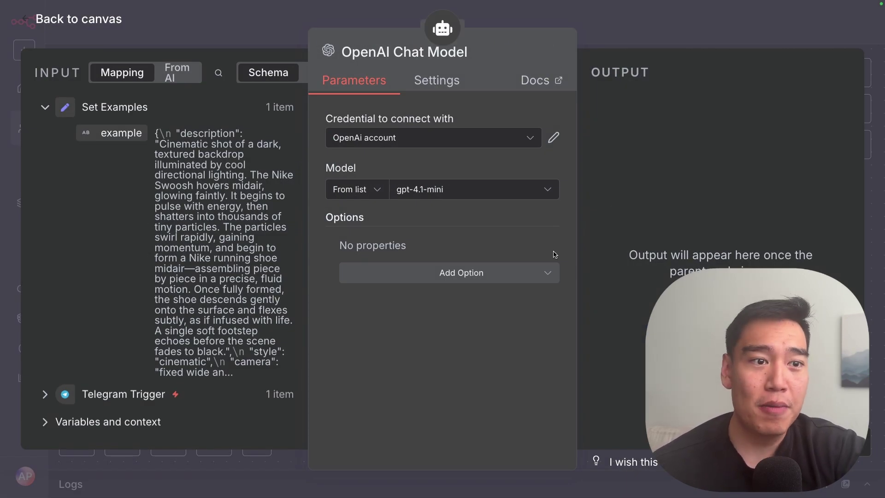
pyautogui.click(495, 192)
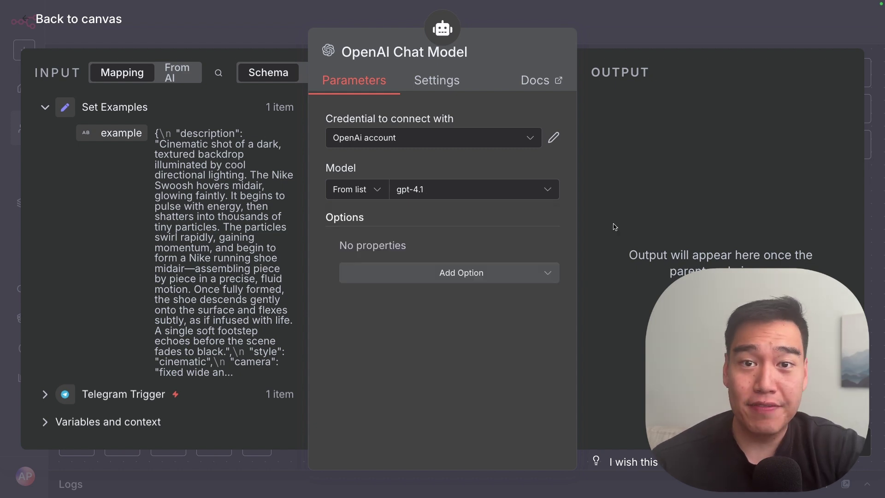
pyautogui.click(490, 145)
pyautogui.click(504, 220)
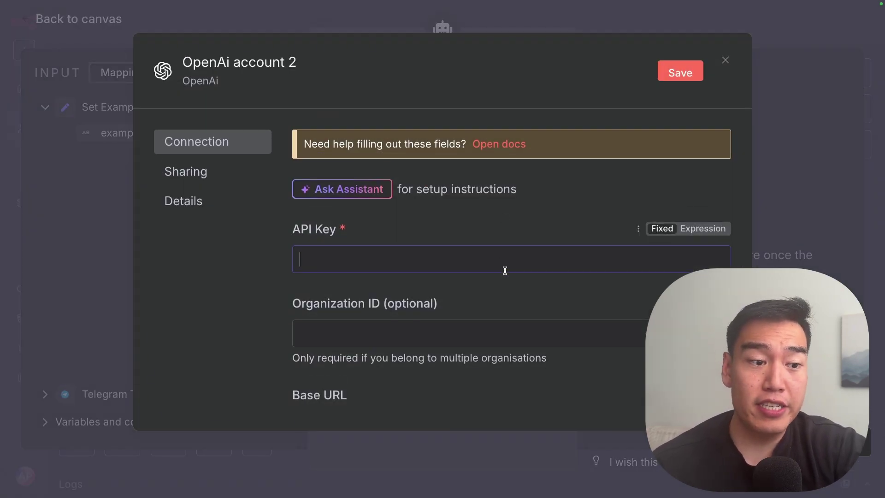
pyautogui.press('Escape')
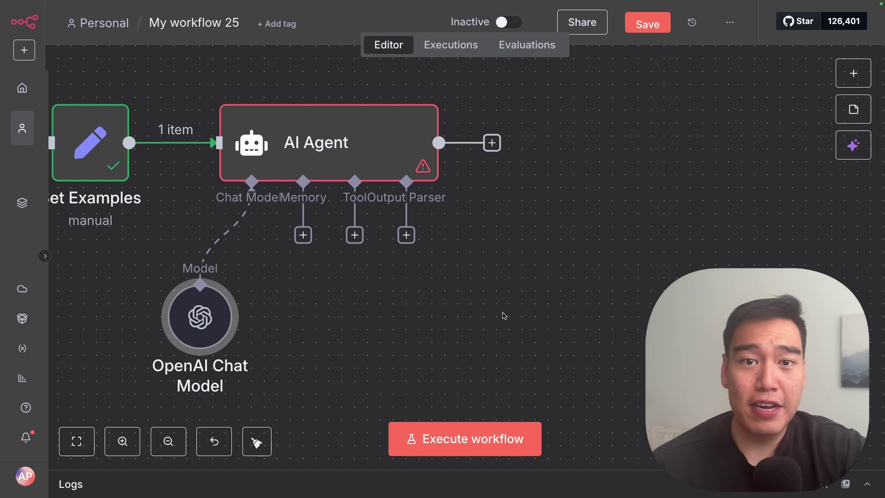
# Step: Attach a Think Tool to the AI Agent and return to the canvas
pyautogui.click(349, 235)
pyautogui.write('think')
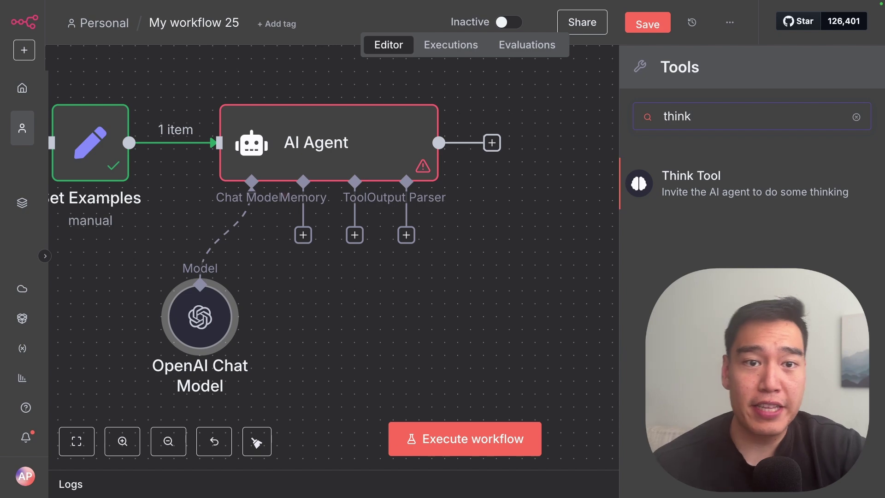
pyautogui.click(704, 194)
pyautogui.press('Escape')
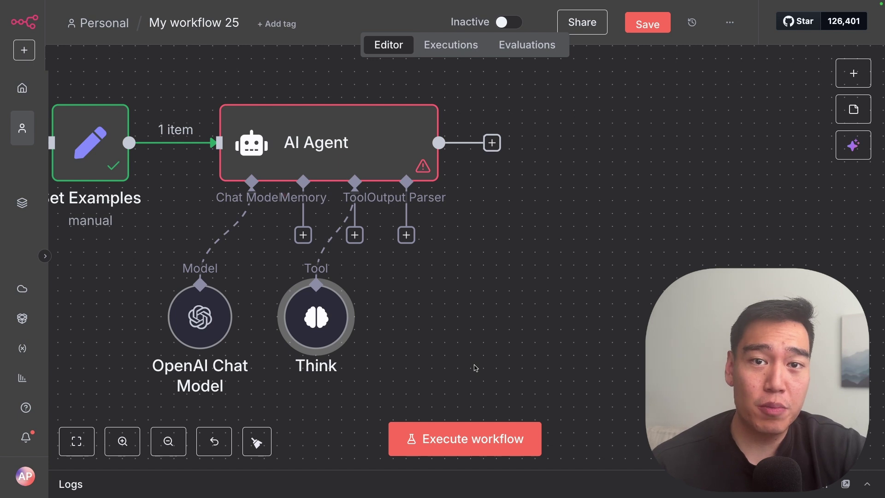
# Step: Attach a Structured Output Parser to the AI Agent, with a JSON example containing only "prompt": "prompt in JSON format"
pyautogui.click(407, 236)
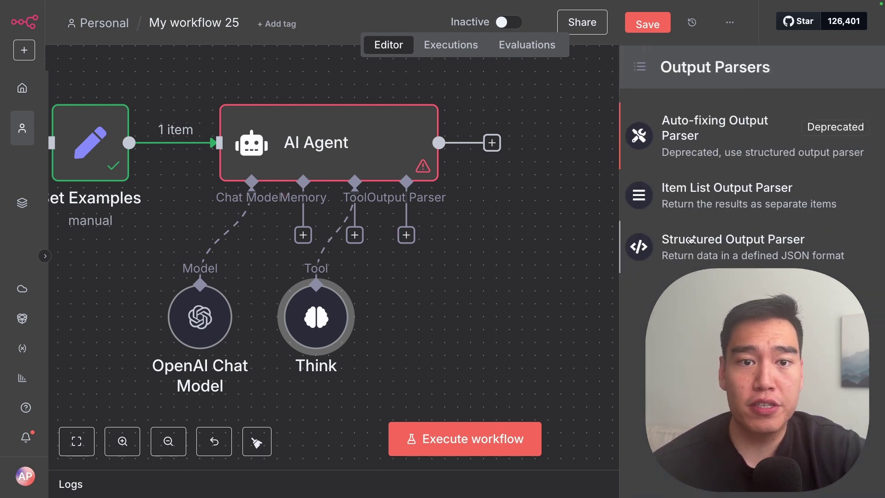
pyautogui.click(757, 258)
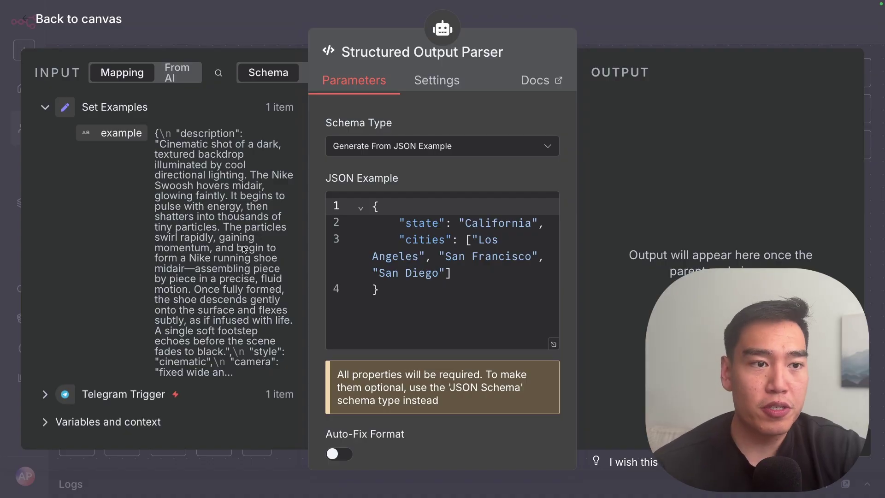
pyautogui.doubleClick(428, 224)
pyautogui.write('prompt')
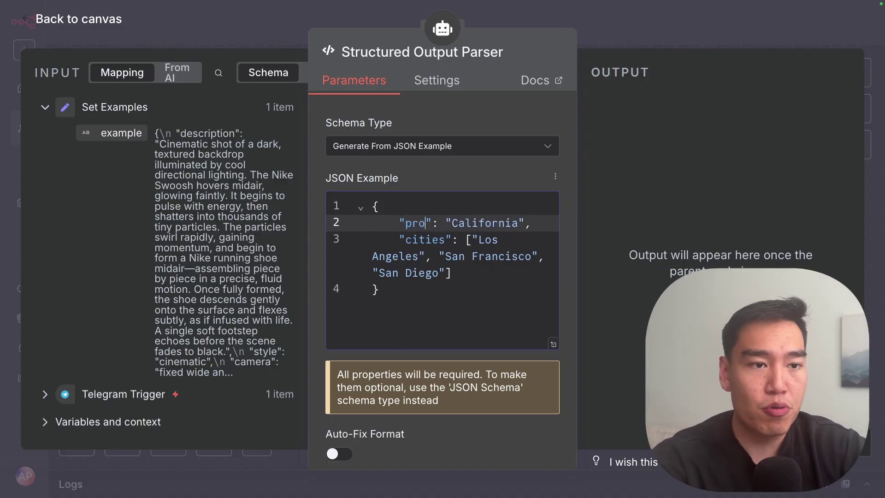
pyautogui.doubleClick(503, 222)
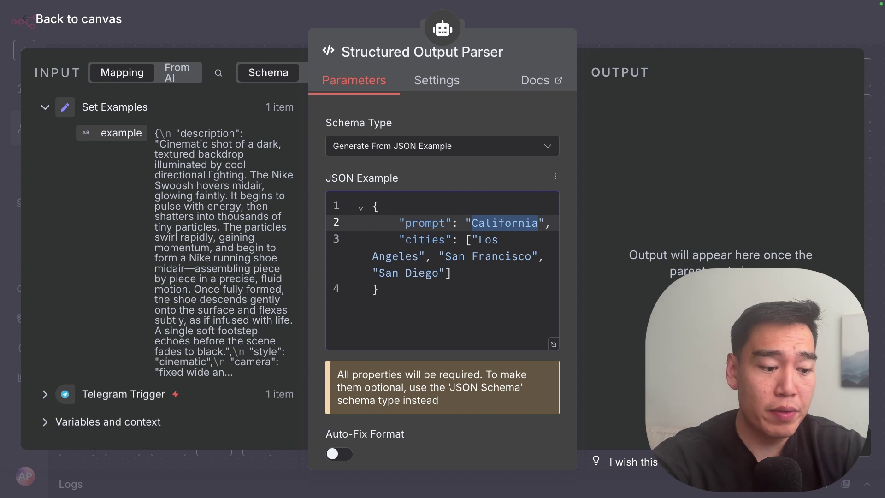
pyautogui.write('prompt in JSO')
pyautogui.write('N format')
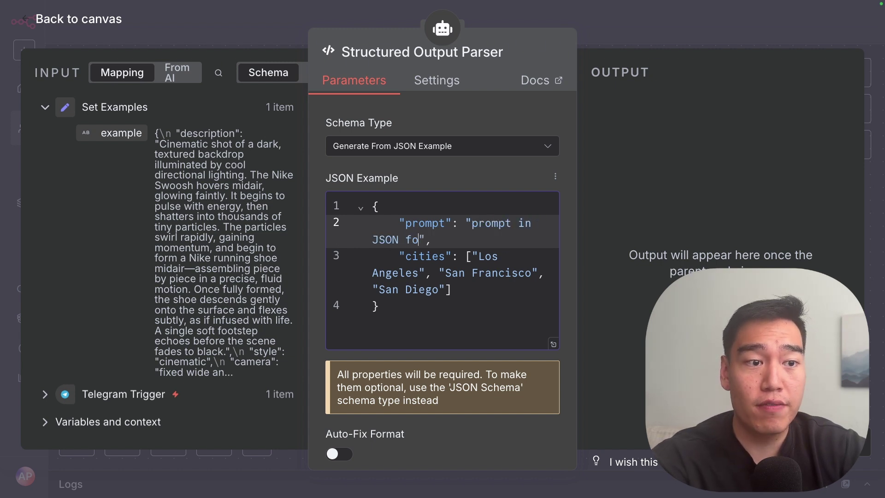
pyautogui.moveTo(498, 284); pyautogui.dragTo(452, 240)
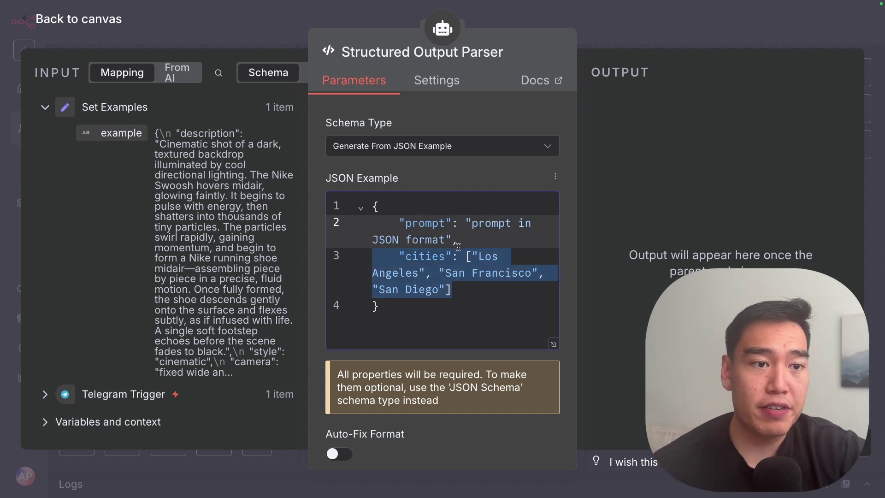
pyautogui.press('BackSpace')
pyautogui.press('Escape')
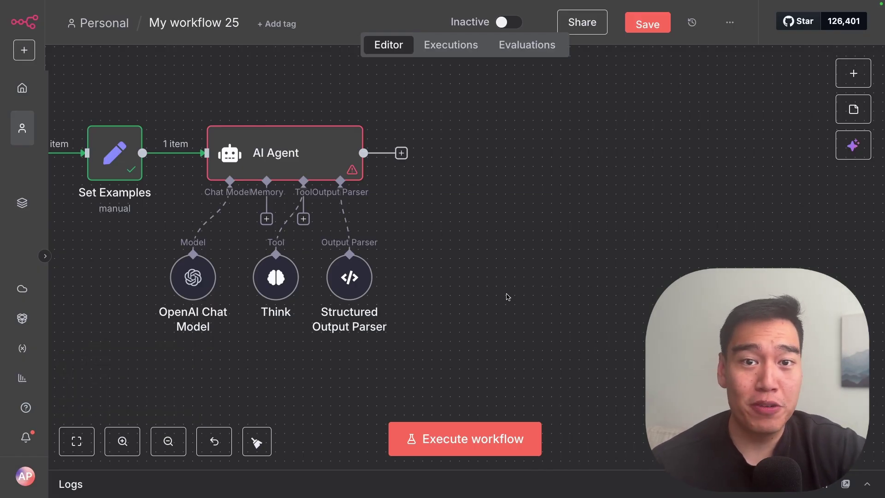
# Step: Open the AI Agent and execute it on the current Telegram message
pyautogui.doubleClick(295, 143)
pyautogui.click(524, 60)
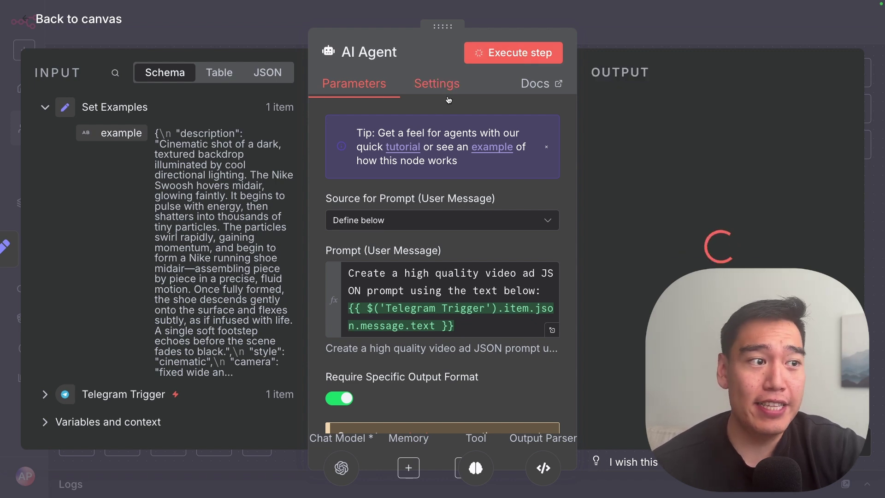
pyautogui.moveTo(155, 140); pyautogui.dragTo(245, 302)
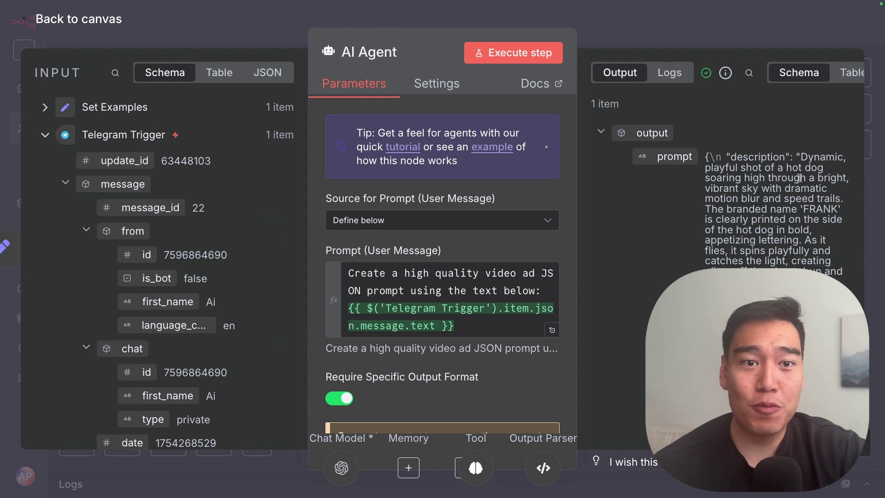
# Step: Compare the AI Agent's generated prompt with the Telegram Trigger's message text, and close the node
pyautogui.scroll(-3, 179, 244)
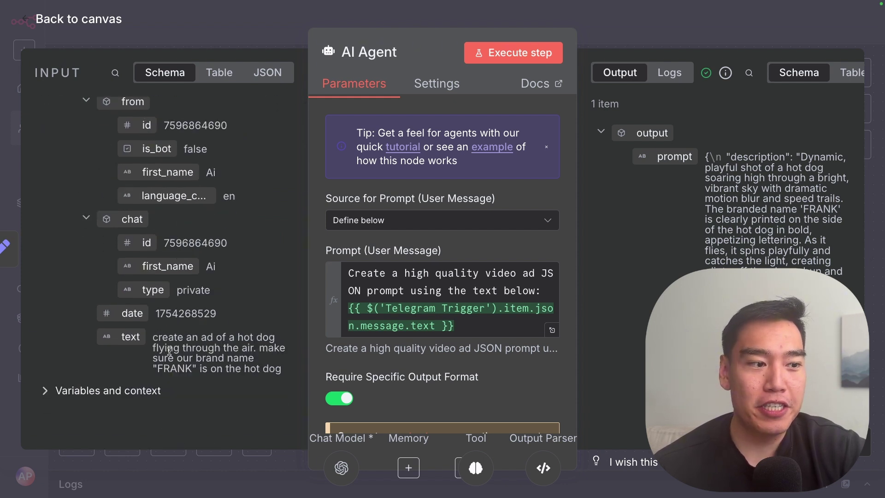
pyautogui.moveTo(161, 341); pyautogui.dragTo(239, 364)
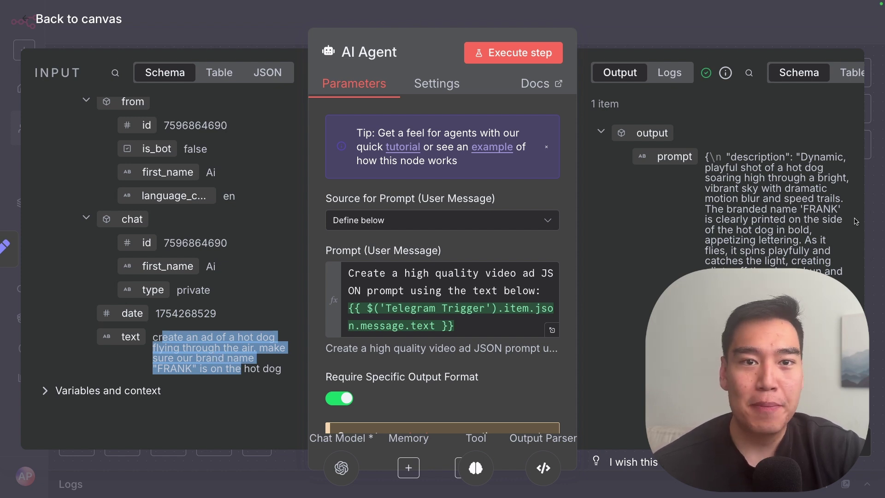
pyautogui.click(812, 184)
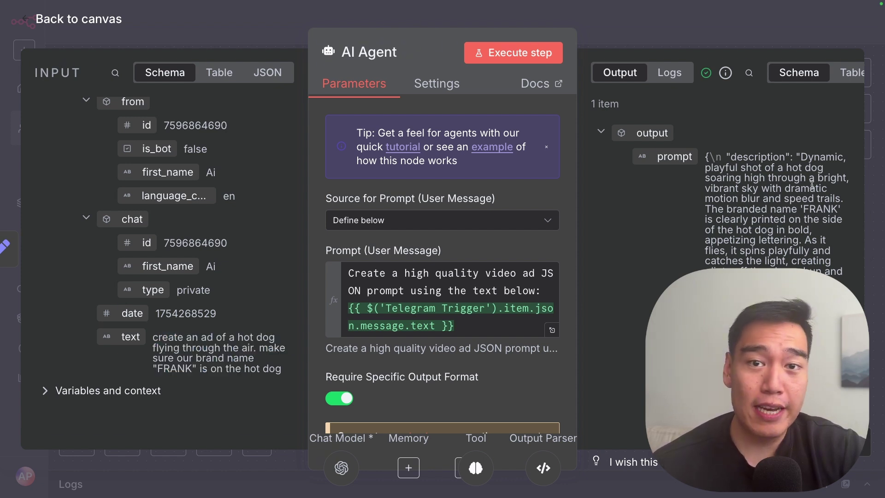
pyautogui.moveTo(801, 157); pyautogui.dragTo(806, 179)
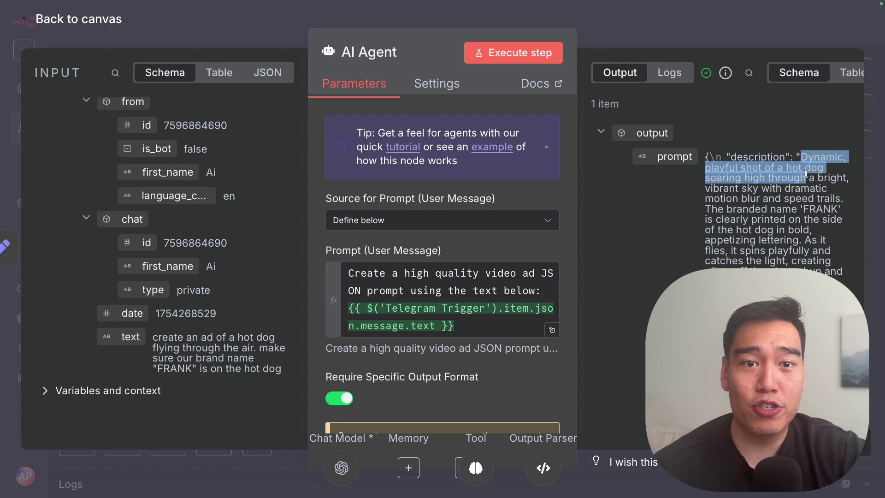
pyautogui.click(797, 223)
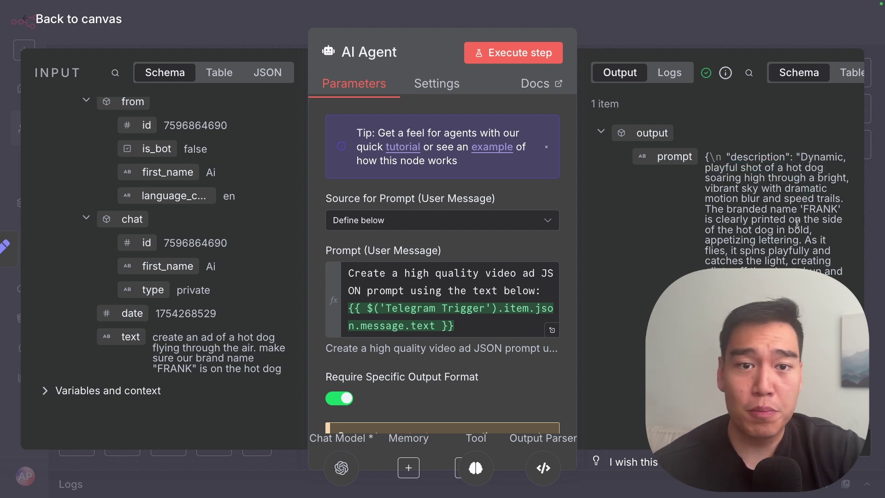
pyautogui.moveTo(736, 209); pyautogui.dragTo(840, 276)
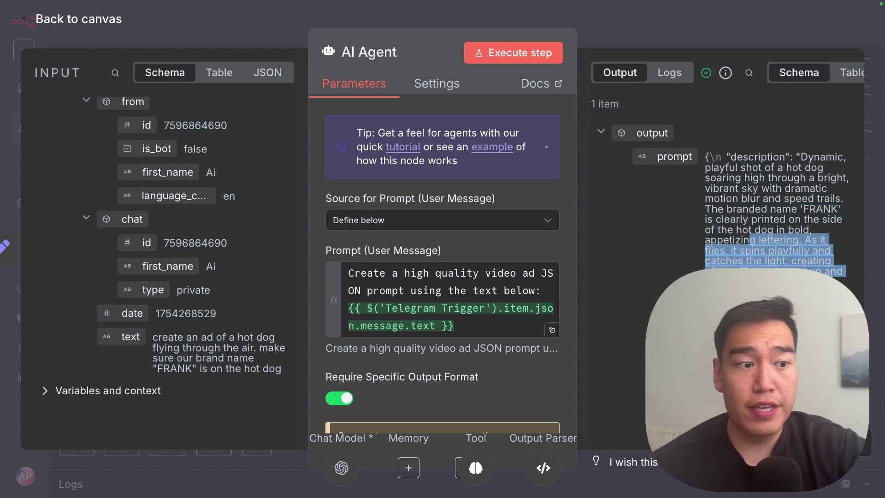
pyautogui.scroll(3, 266, 272)
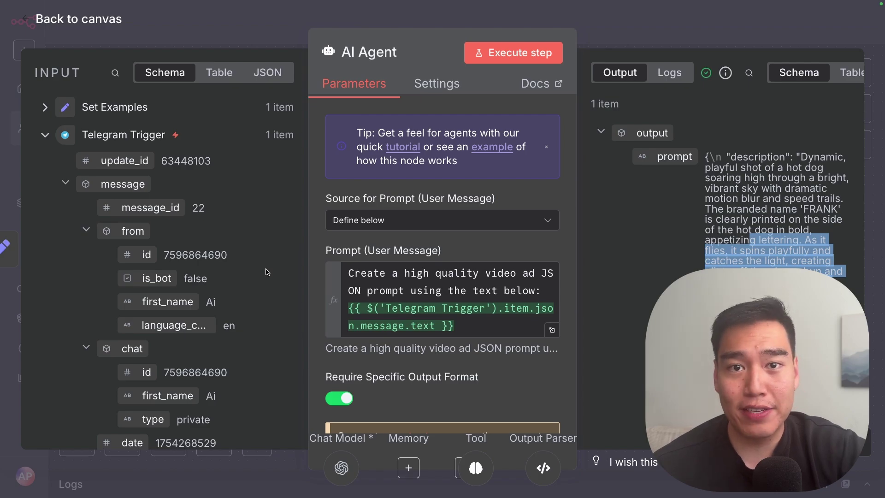
pyautogui.press('Escape')
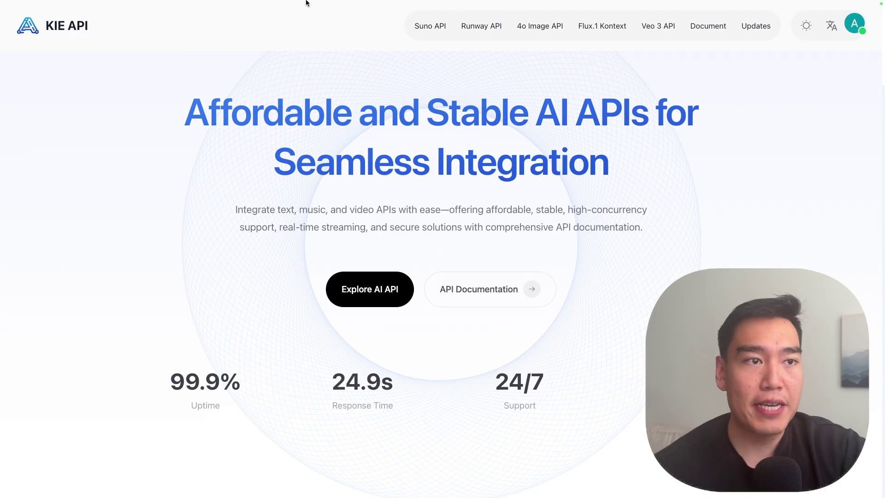
# Step: On the KIE API site, open the Veo 3 API documentation at the Generate Veo3 Video page
pyautogui.moveTo(306, 2)
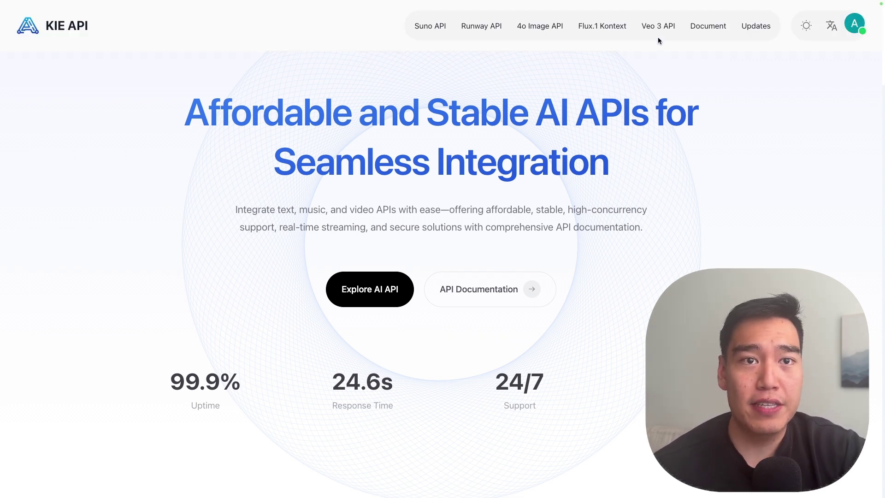
pyautogui.click(660, 32)
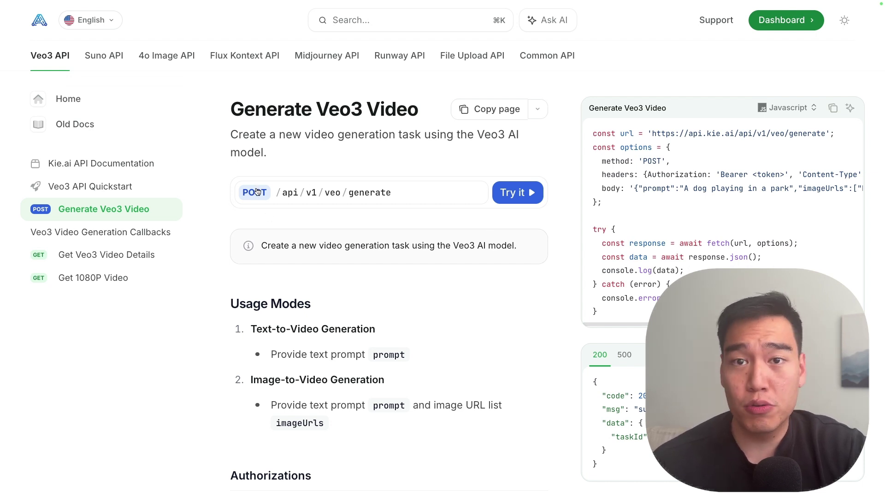
# Step: Switch back to the n8n workflow and add an HTTP Request node after the AI Agent, using the POST method
pyautogui.moveTo(159, 3)
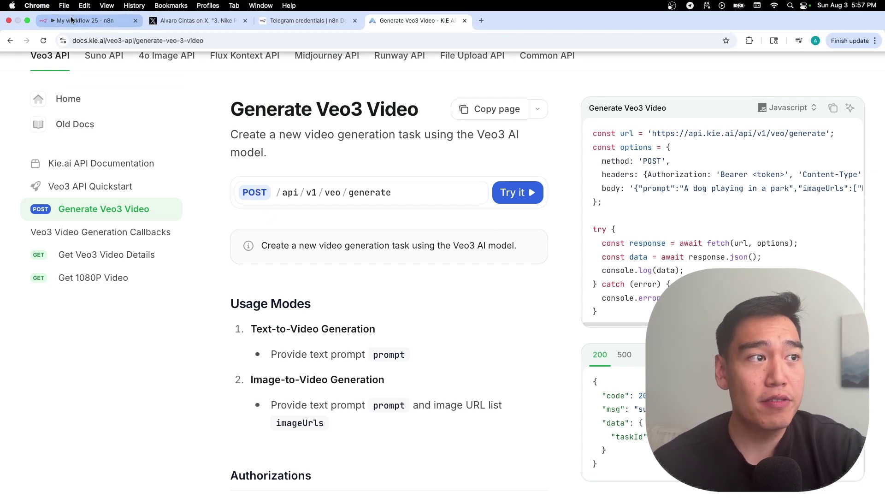
pyautogui.click(88, 14)
pyautogui.click(420, 153)
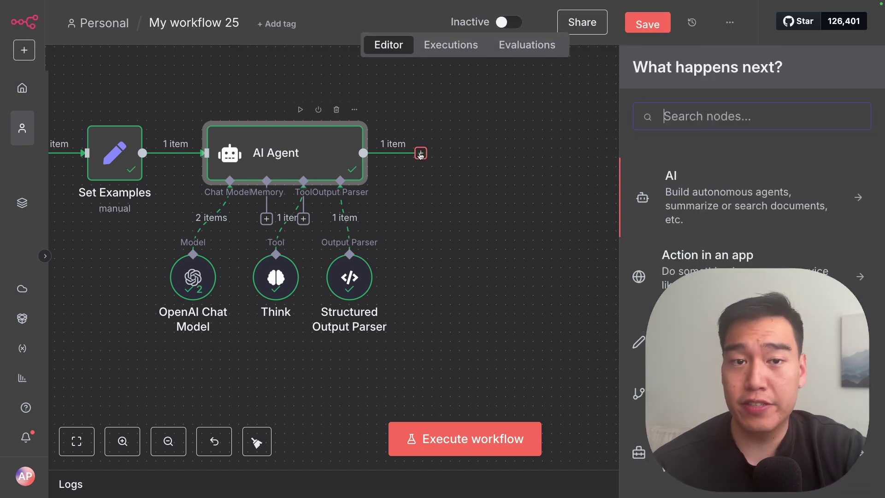
pyautogui.write('http')
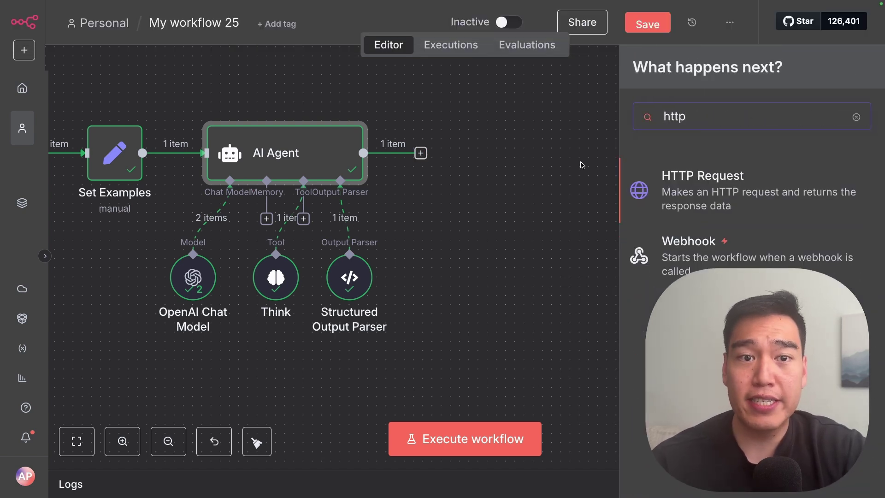
pyautogui.click(711, 190)
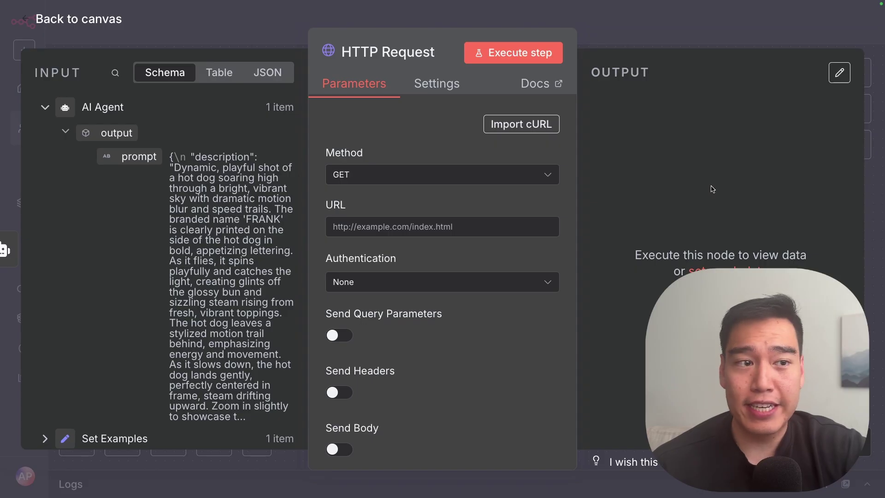
pyautogui.click(444, 177)
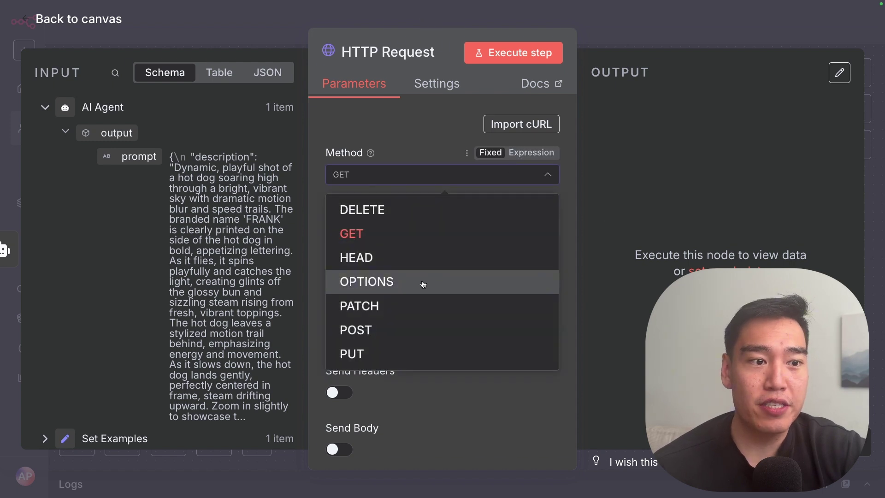
pyautogui.click(436, 331)
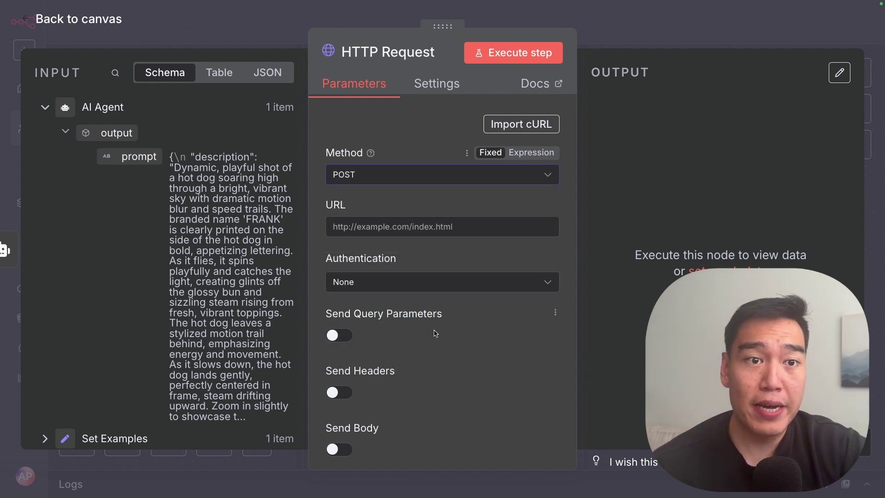
pyautogui.click(405, 22)
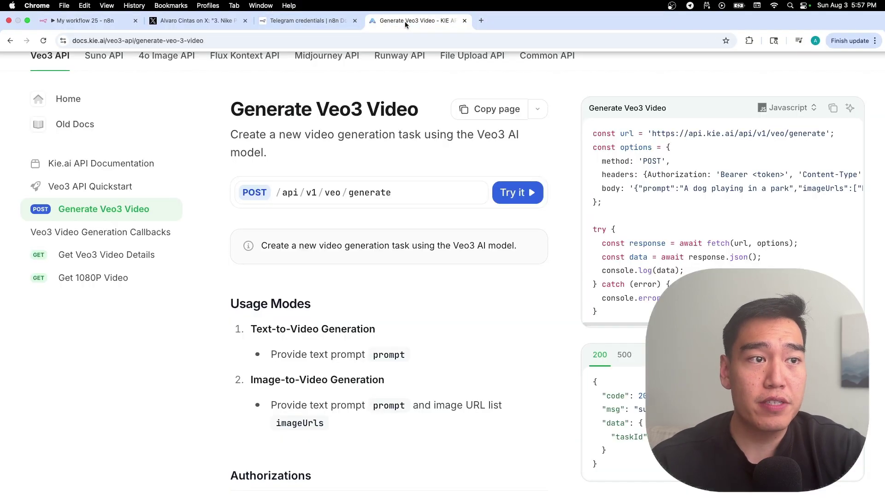
pyautogui.moveTo(593, 133); pyautogui.dragTo(719, 136)
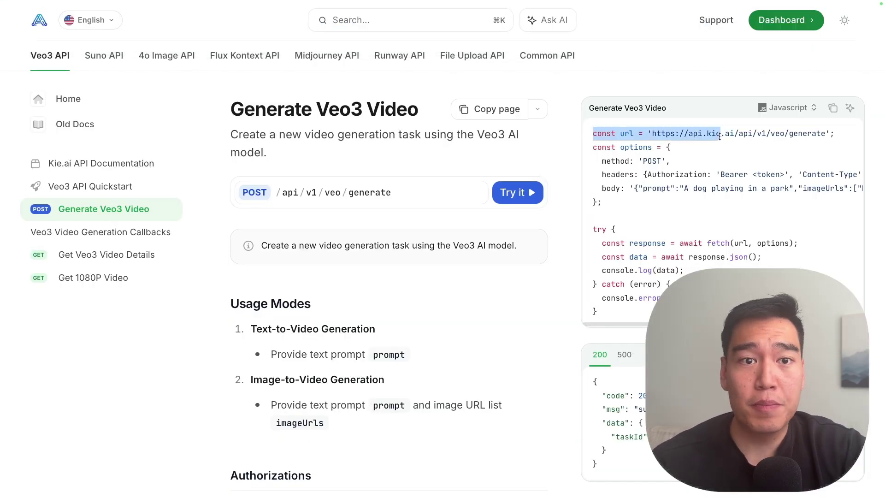
pyautogui.click(710, 136)
pyautogui.moveTo(652, 133); pyautogui.dragTo(820, 134)
pyautogui.hotkey('ctrl', 'c')
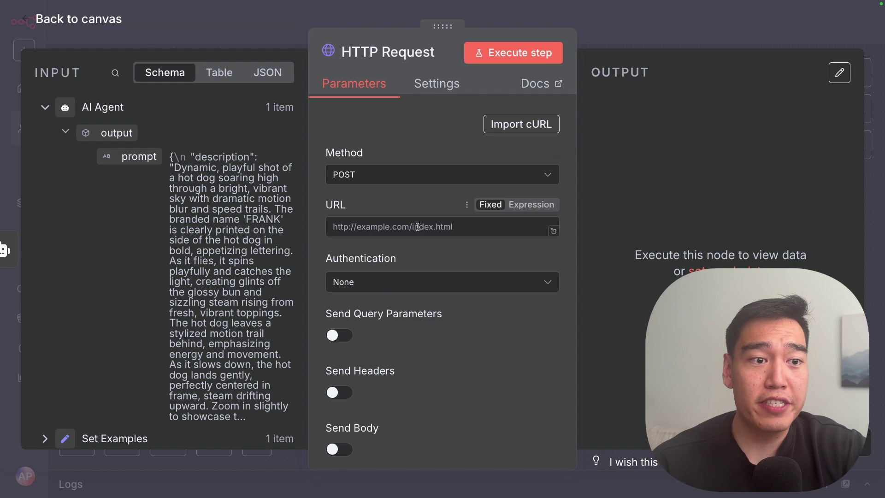
pyautogui.click(419, 227)
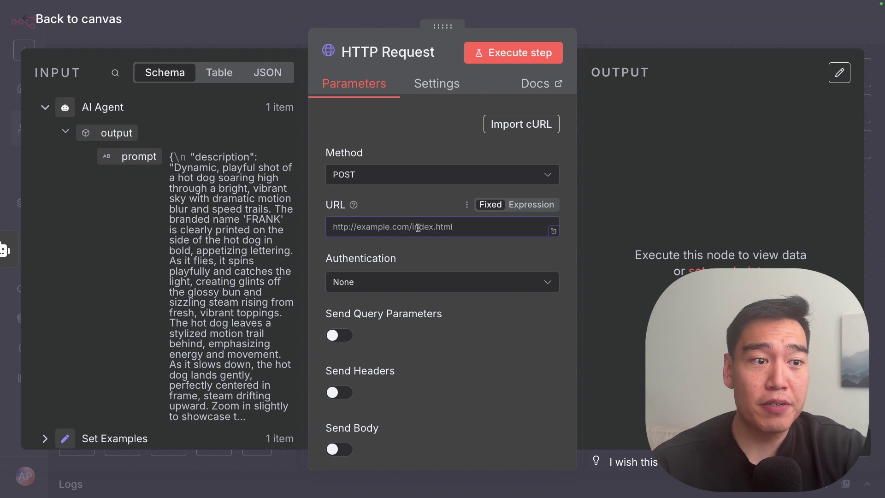
pyautogui.hotkey('ctrl', 'v')
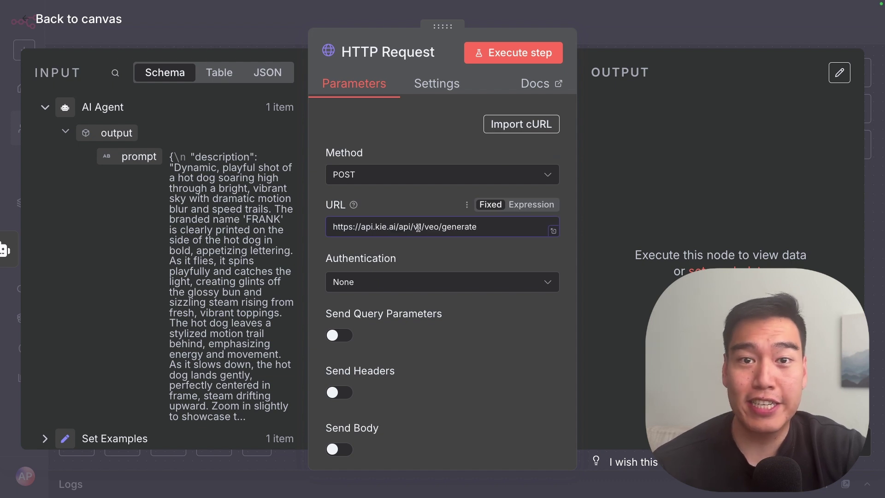
# Step: Set the HTTP Request node's authentication to Generic Credential Type
pyautogui.click(386, 293)
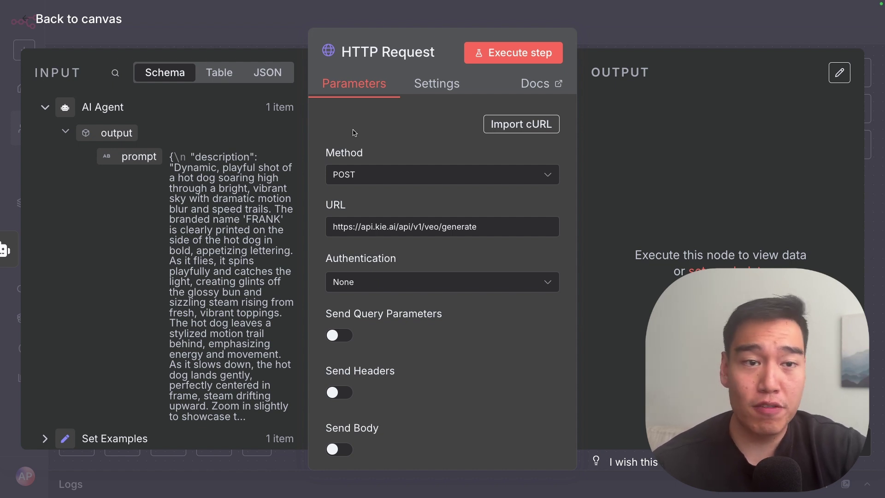
pyautogui.click(440, 286)
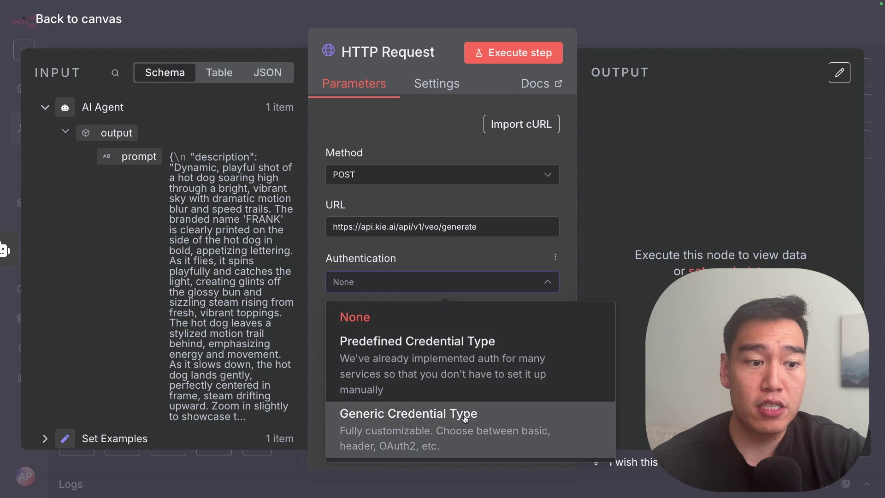
pyautogui.click(465, 416)
pyautogui.scroll(-4, 433, 368)
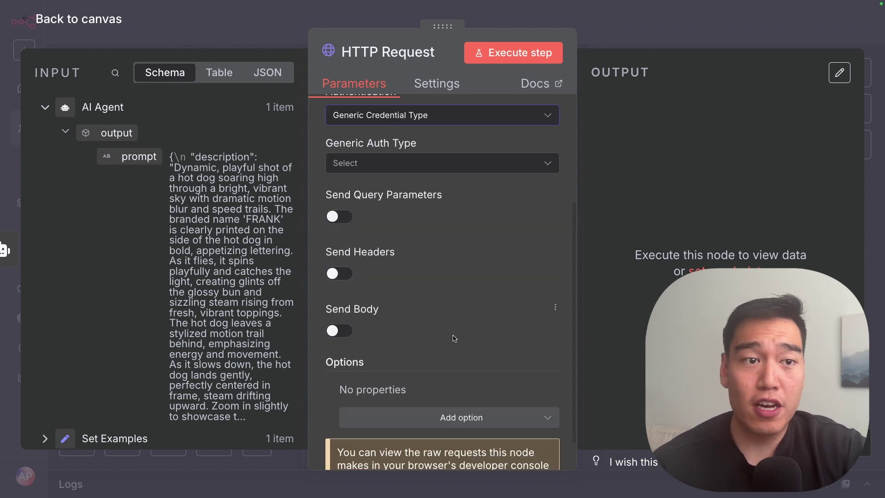
# Step: Set the generic auth type to Header Auth and create a new header credential with the name Authorization
pyautogui.click(413, 164)
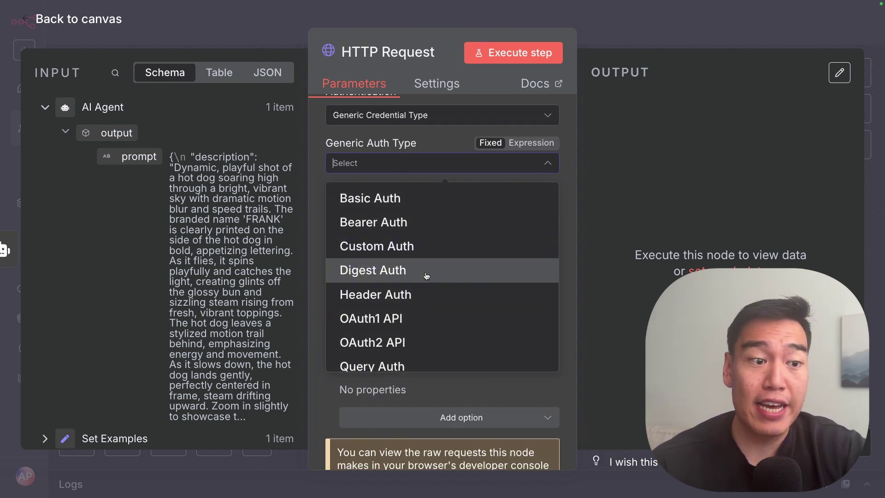
pyautogui.click(431, 289)
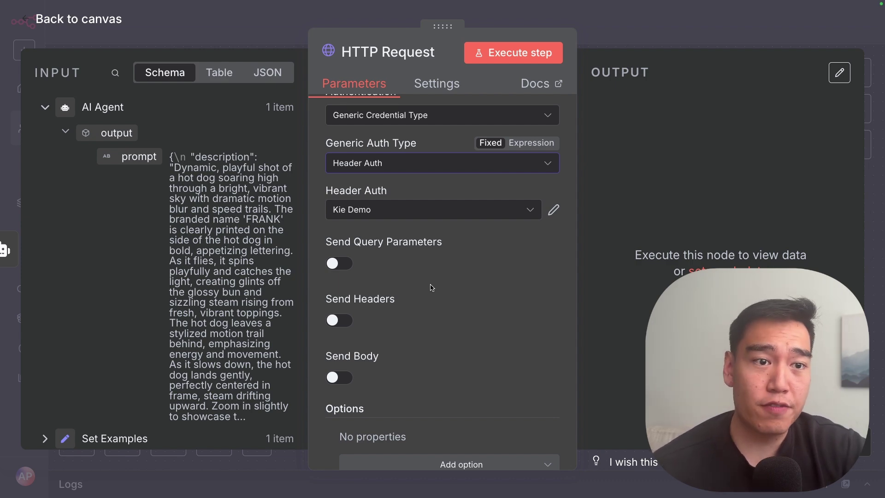
pyautogui.click(455, 211)
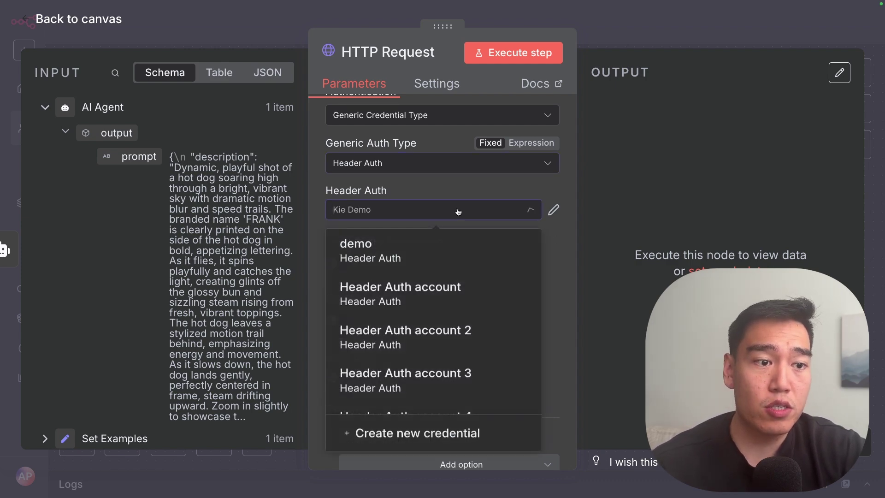
pyautogui.click(474, 436)
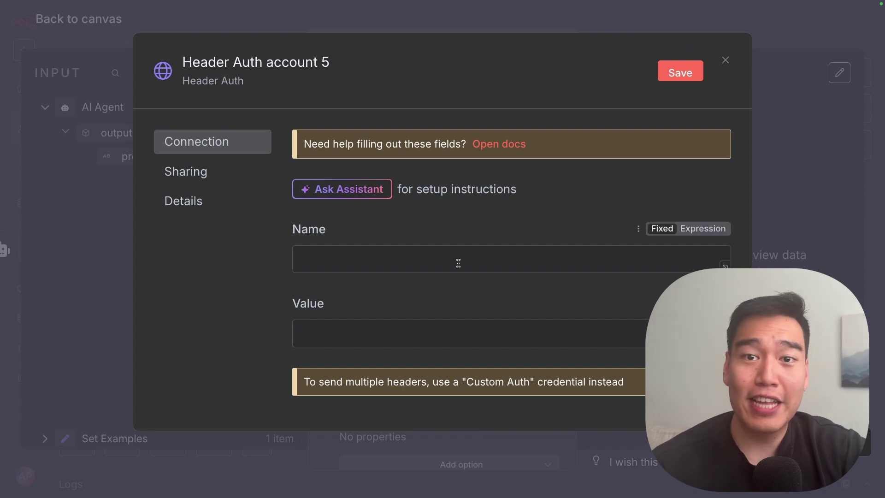
pyautogui.write('Authorization')
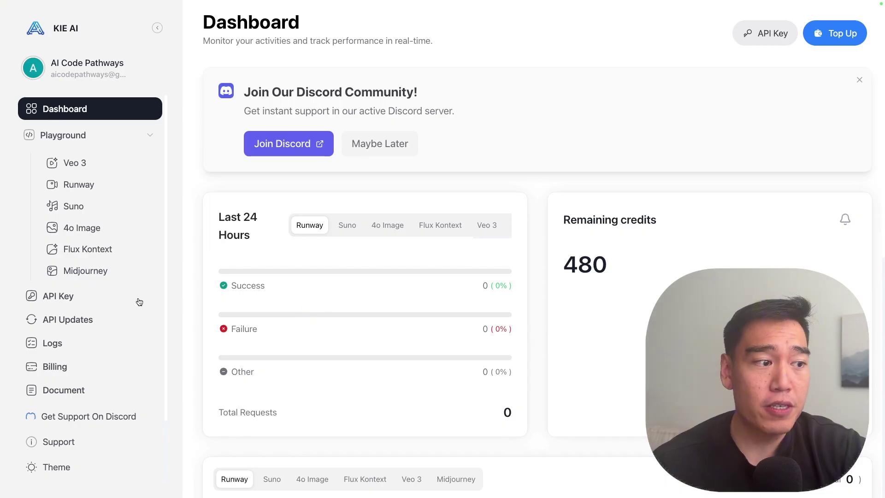
# Step: Copy the API key from the KIE AI dashboard, enter it after "Bearer" as the header credential's value, and save the credential
pyautogui.click(131, 296)
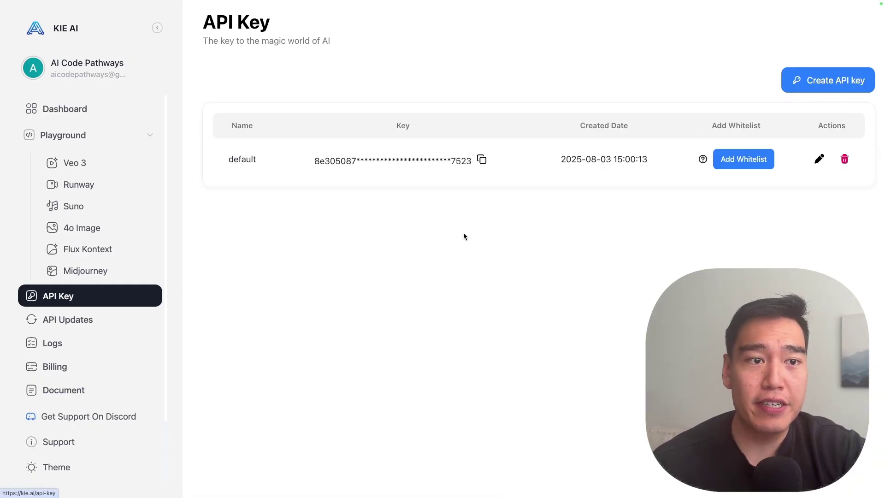
pyautogui.click(482, 160)
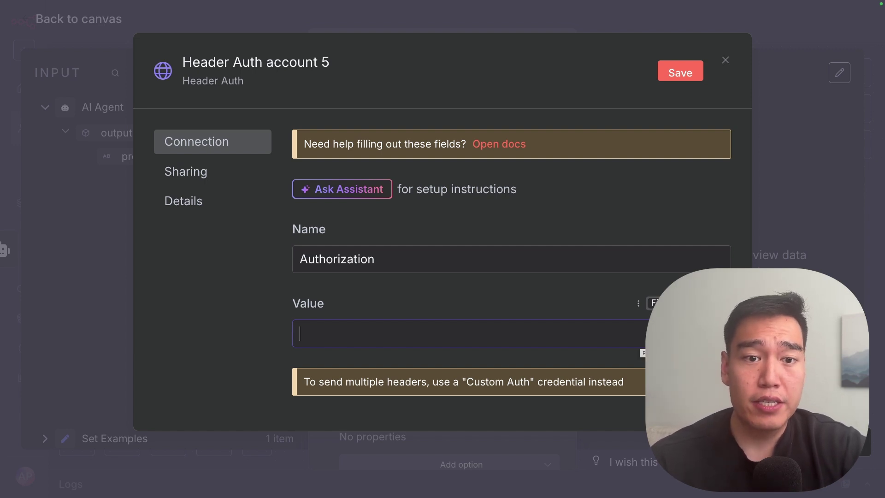
pyautogui.click(689, 303)
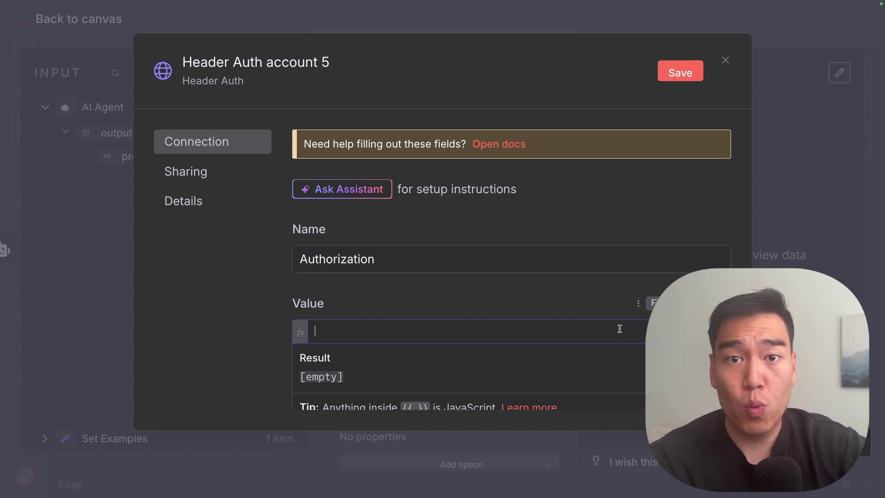
pyautogui.write('Bearer')
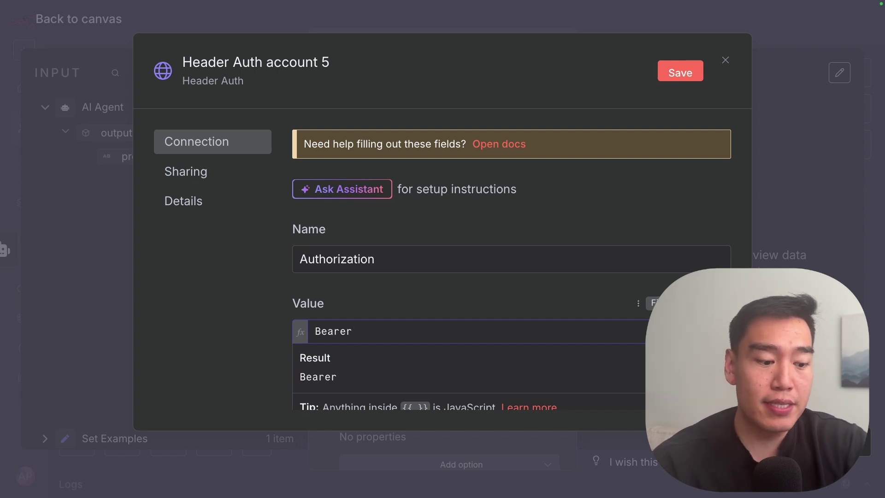
pyautogui.hotkey('ctrl', 'v')
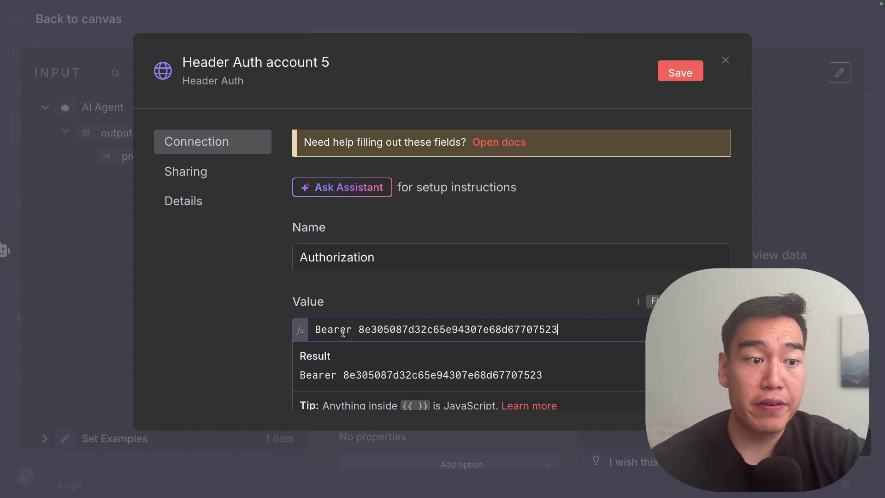
pyautogui.click(662, 69)
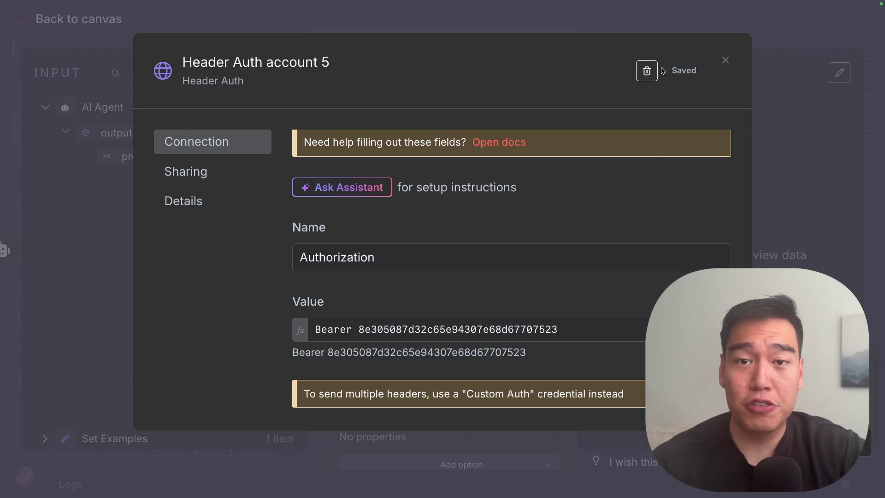
pyautogui.press('Escape')
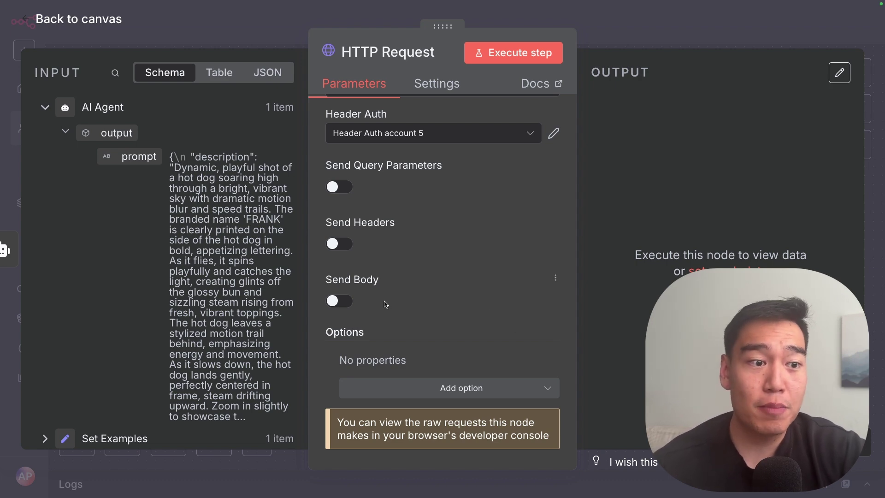
# Step: Enable sending a body in the HTTP Request node
pyautogui.click(345, 303)
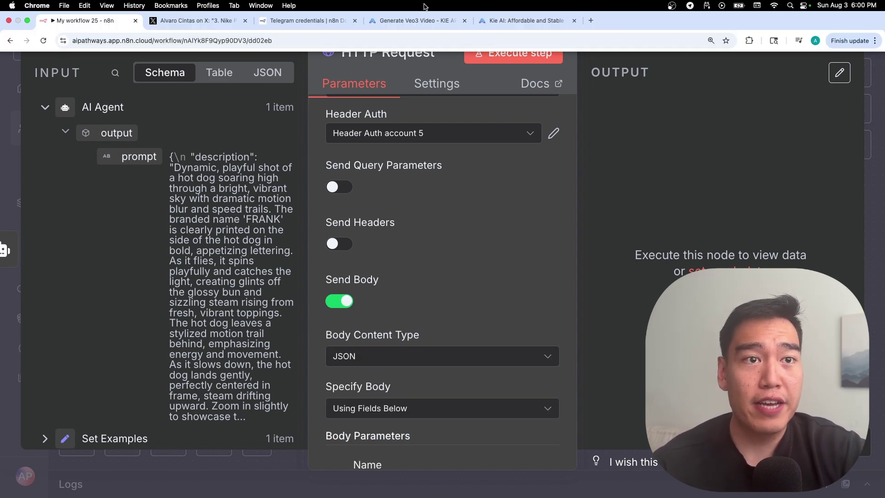
# Step: Examine the prompt, model and aspectRatio body parameters in the Generate Veo3 Video documentation
pyautogui.click(440, 19)
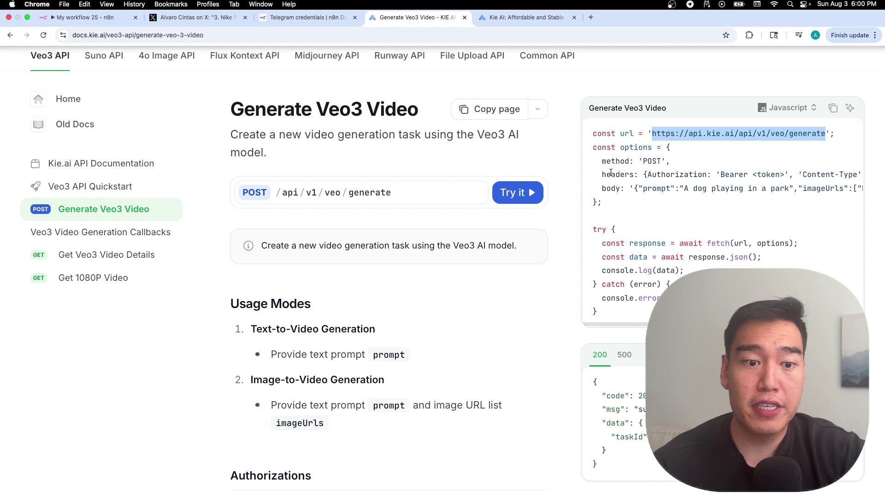
pyautogui.scroll(-10, 382, 327)
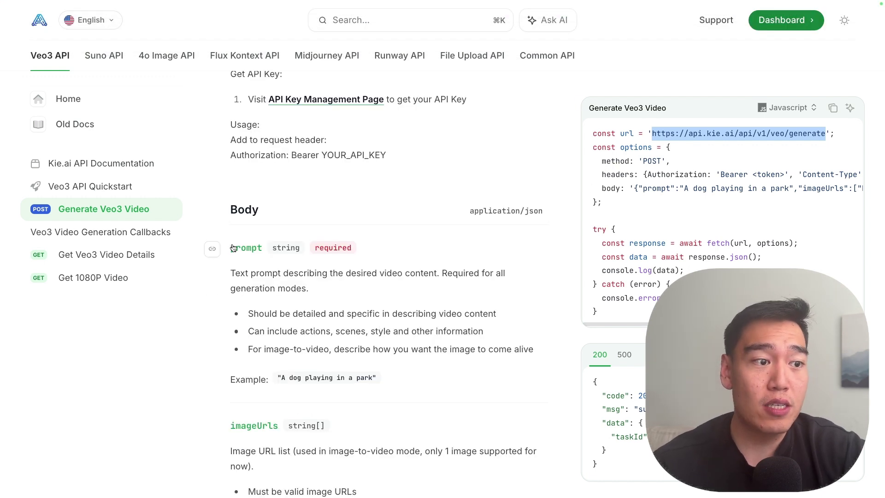
pyautogui.moveTo(235, 247); pyautogui.dragTo(296, 283)
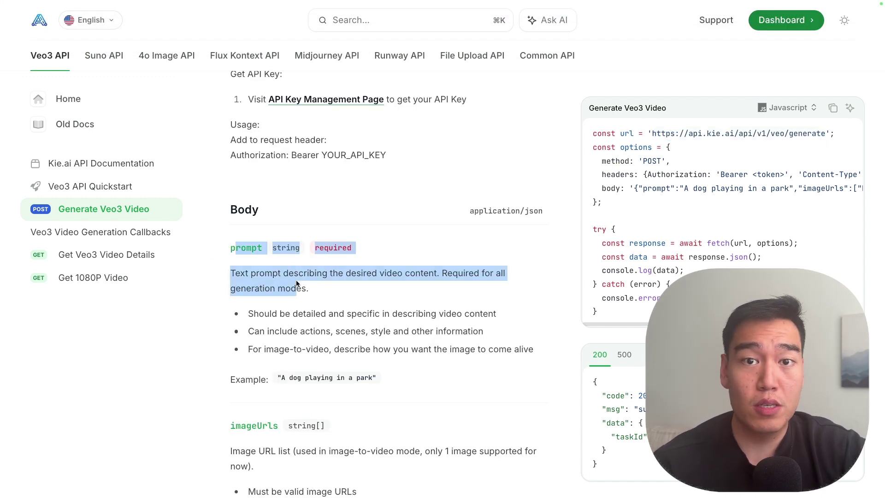
pyautogui.scroll(-3, 249, 207)
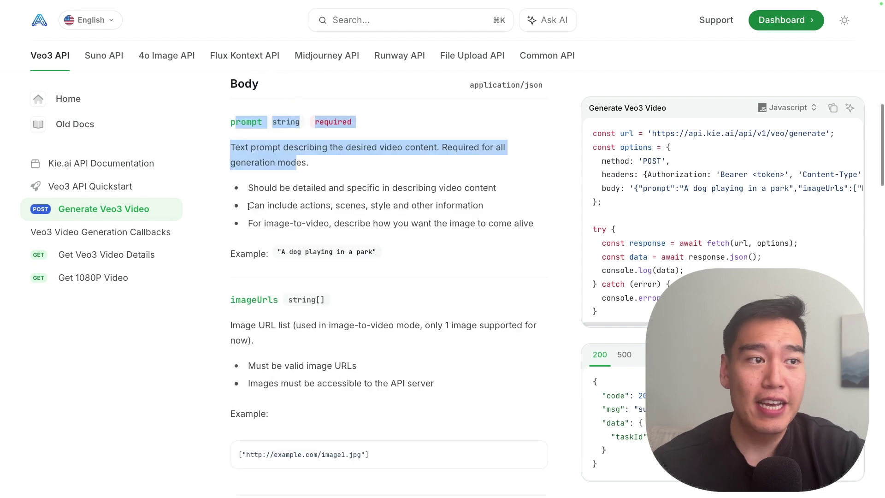
pyautogui.scroll(-7, 249, 206)
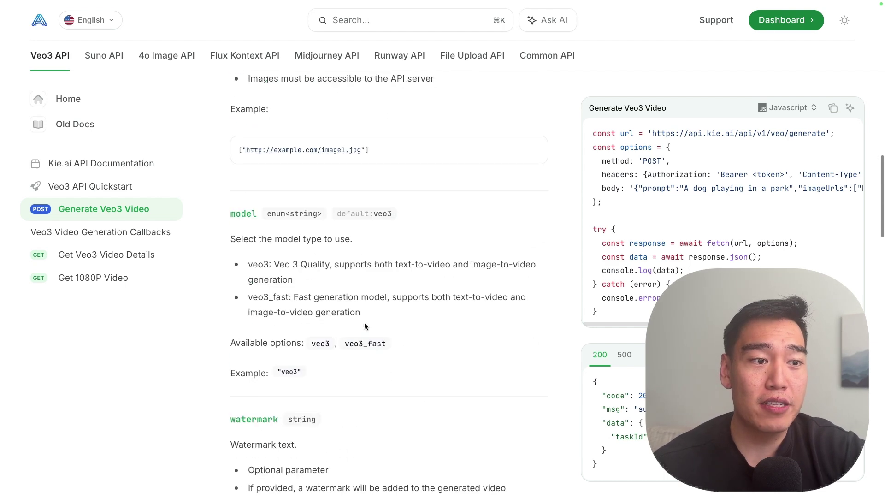
pyautogui.moveTo(361, 313); pyautogui.dragTo(258, 251)
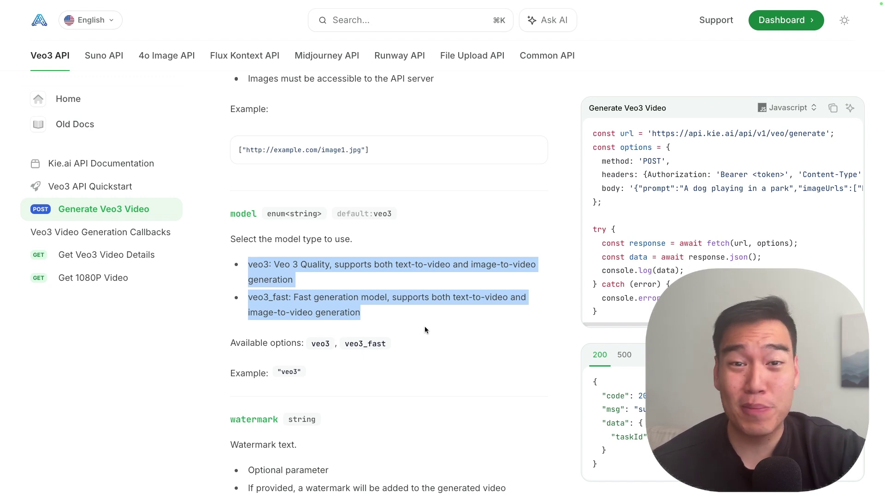
pyautogui.scroll(-5, 419, 335)
pyautogui.scroll(-2, 413, 346)
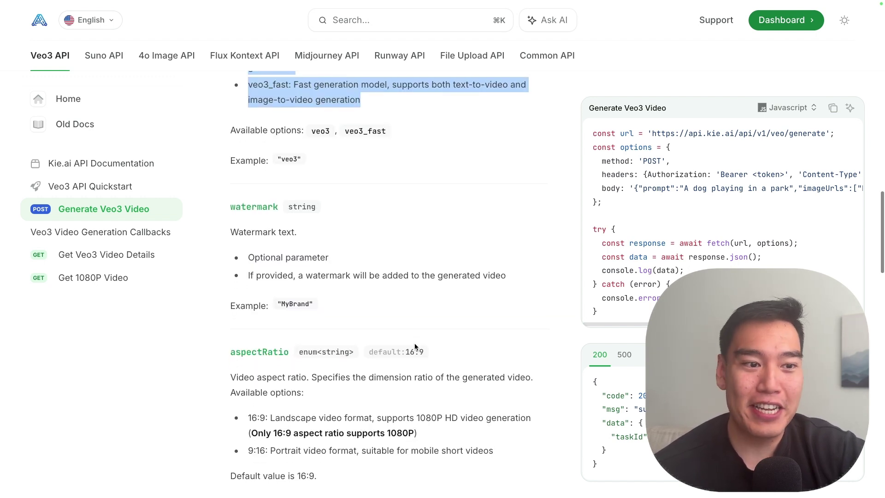
pyautogui.scroll(-2, 415, 347)
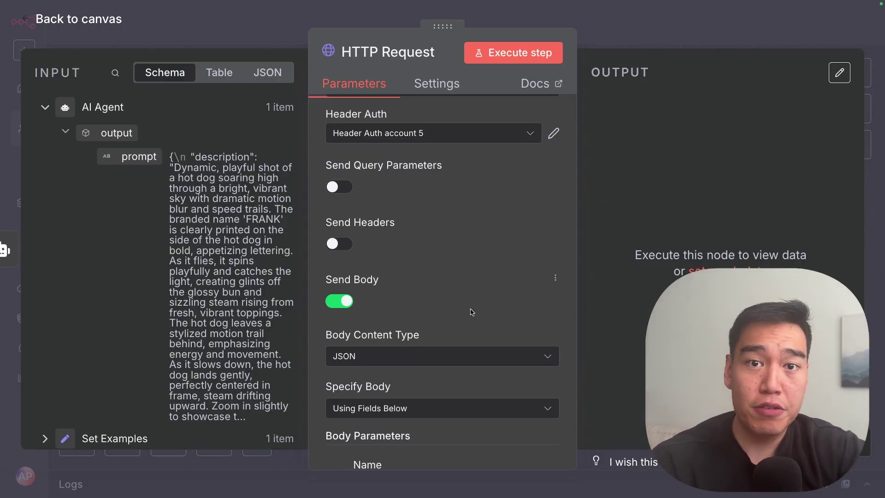
# Step: Specify the body using a JSON expression with prompt {{ JSON.stringify($json.output.prompt) }}, model veo3_fast and aspectRatio 16:9
pyautogui.scroll(-3, 472, 312)
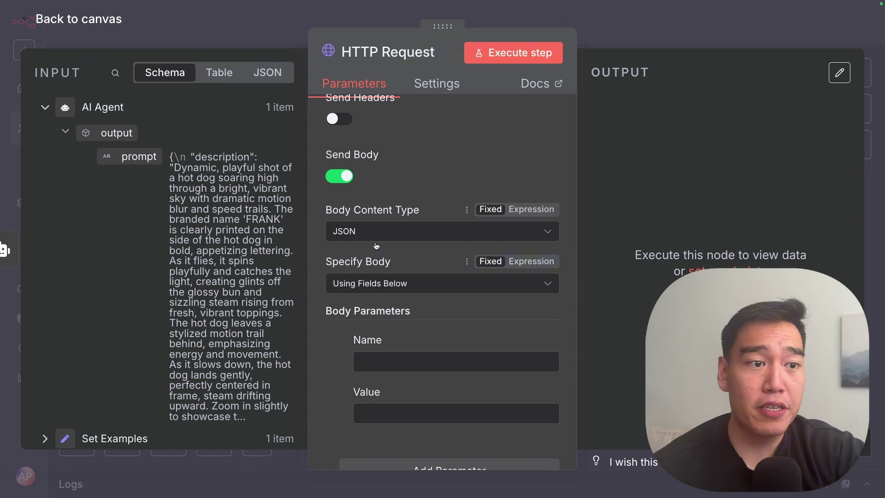
pyautogui.click(424, 284)
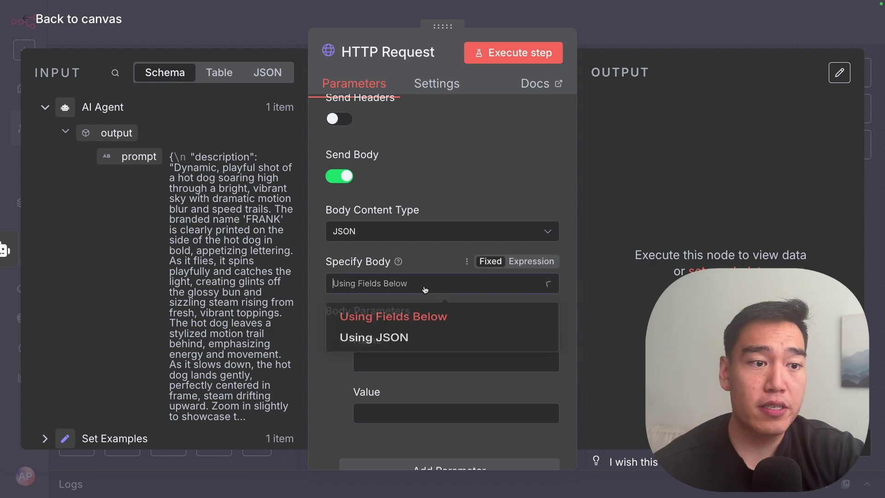
pyautogui.click(428, 340)
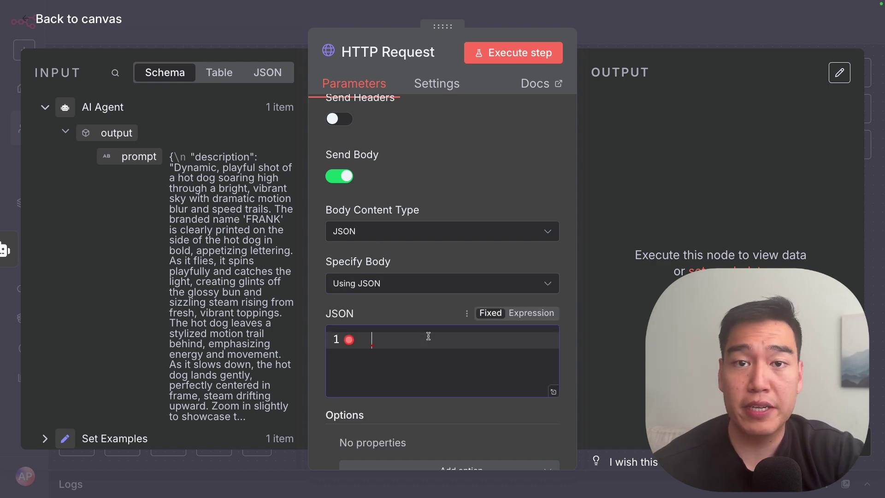
pyautogui.click(531, 314)
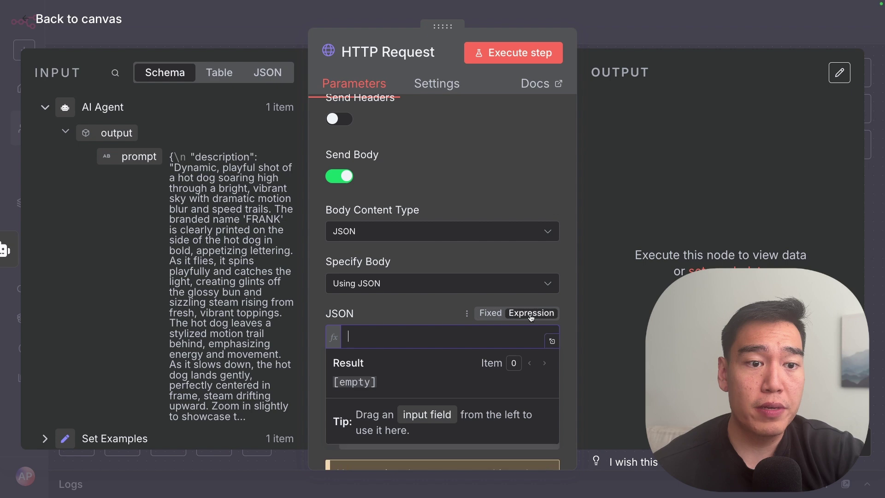
pyautogui.click(552, 340)
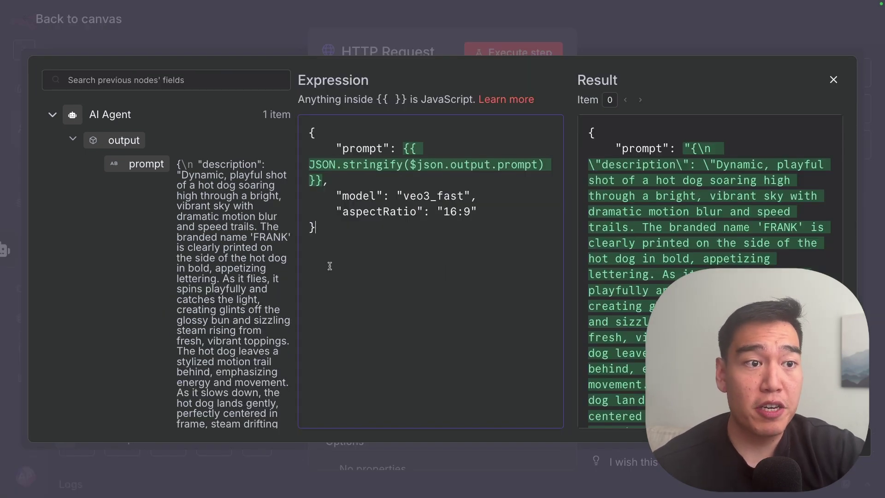
# Step: Replace the JSON body's prompt value with the AI Agent's output prompt field, {{ $json.output.prompt }}
pyautogui.doubleClick(359, 149)
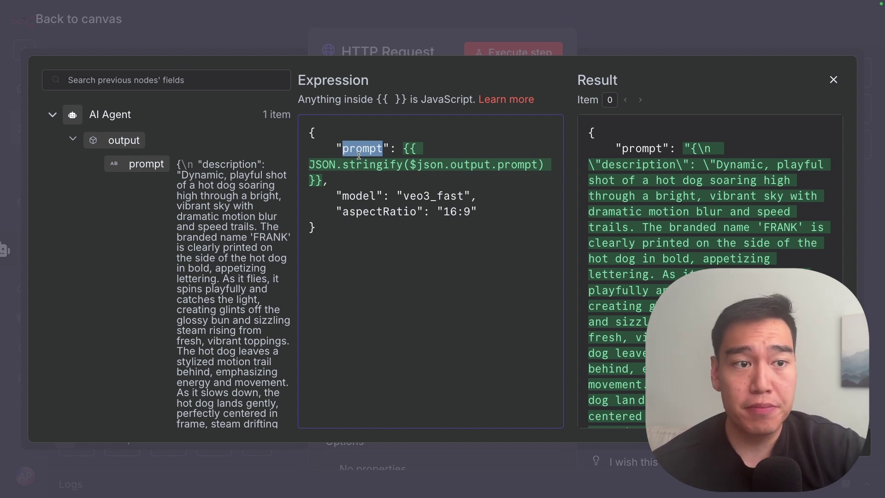
pyautogui.click(365, 173)
pyautogui.click(324, 181)
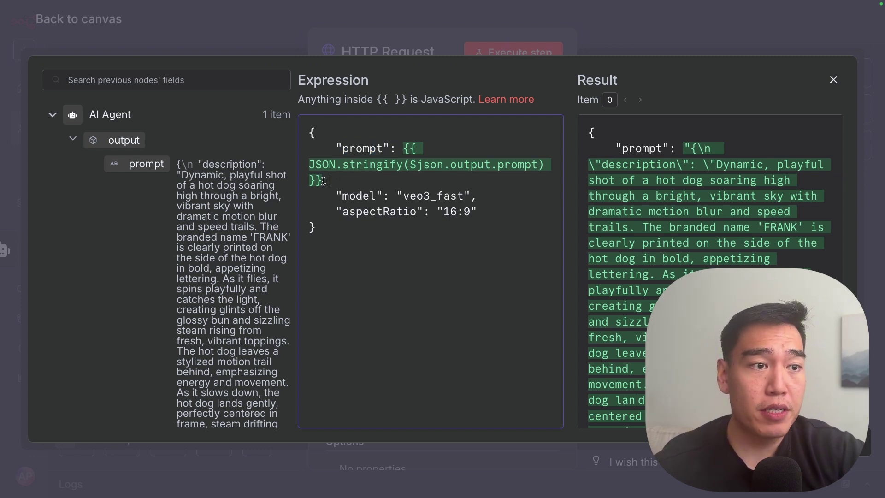
pyautogui.moveTo(324, 181); pyautogui.dragTo(404, 153)
pyautogui.press('BackSpace')
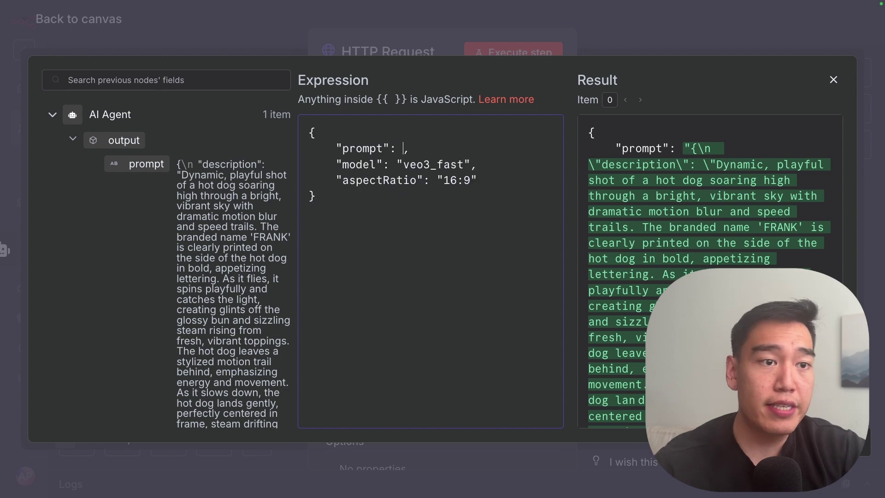
pyautogui.moveTo(144, 164); pyautogui.dragTo(401, 156)
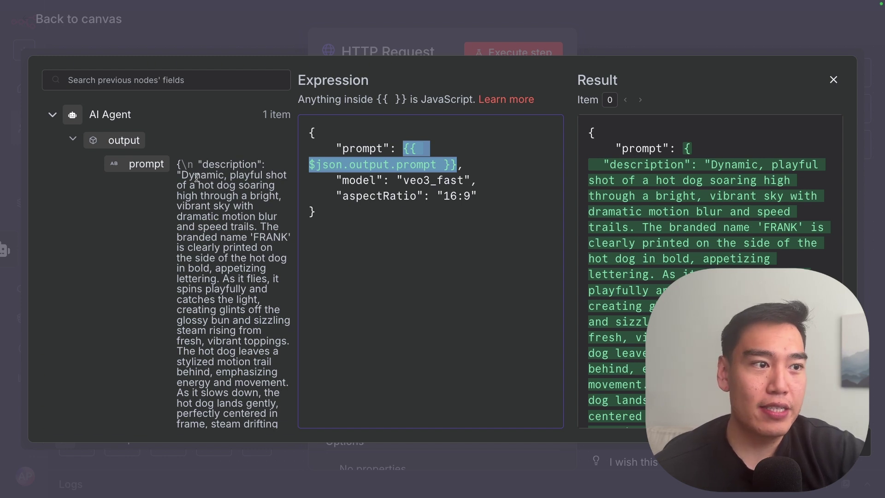
# Step: Compare the AI Agent's prompt text with the expression result and review the body's model and aspectRatio entries
pyautogui.moveTo(195, 177); pyautogui.dragTo(252, 355)
pyautogui.scroll(-5, 252, 355)
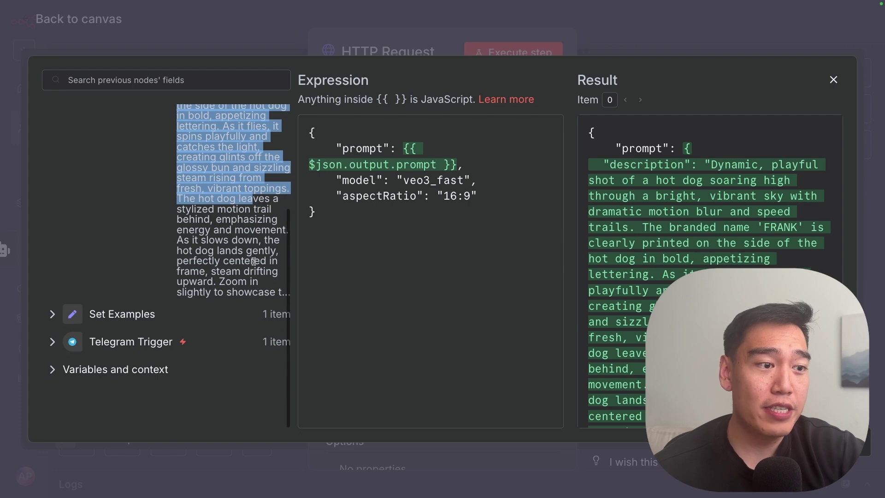
pyautogui.scroll(5, 251, 355)
pyautogui.scroll(-1, 672, 263)
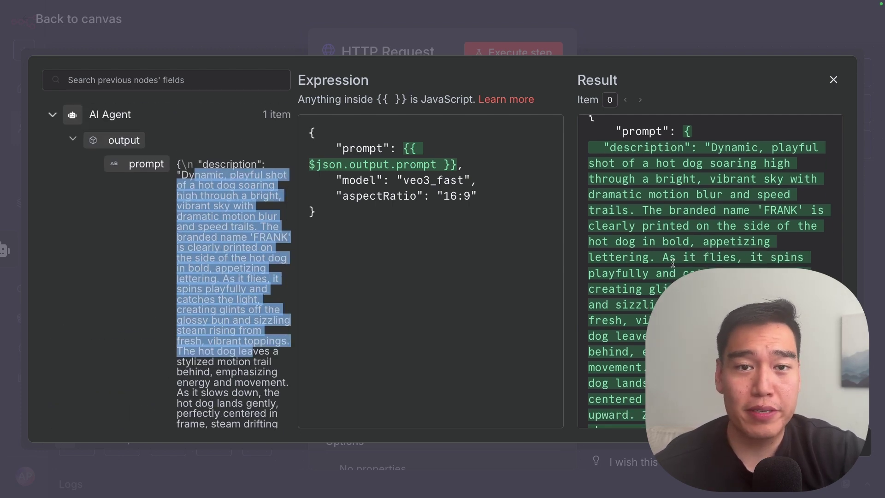
pyautogui.scroll(1, 673, 263)
pyautogui.doubleClick(352, 182)
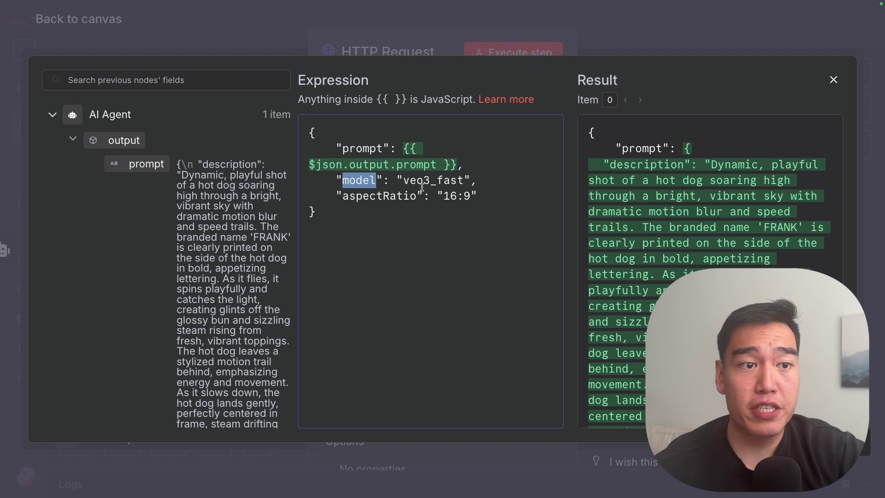
pyautogui.doubleClick(393, 196)
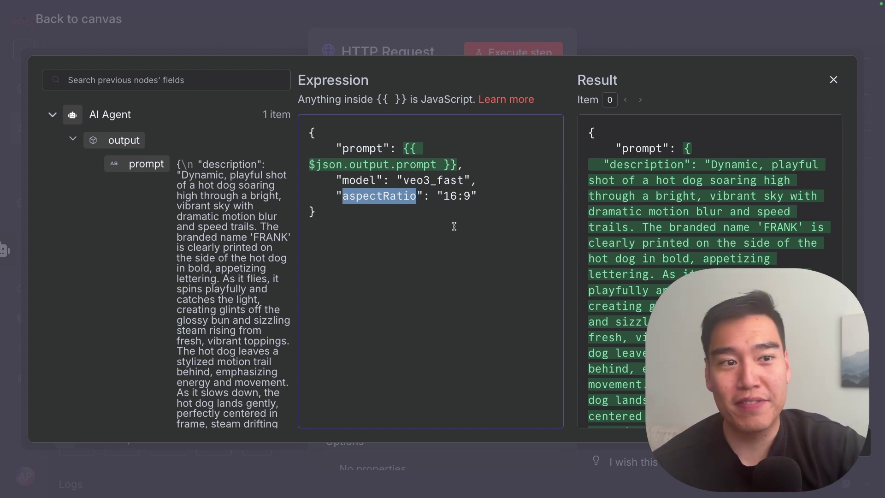
pyautogui.click(377, 180)
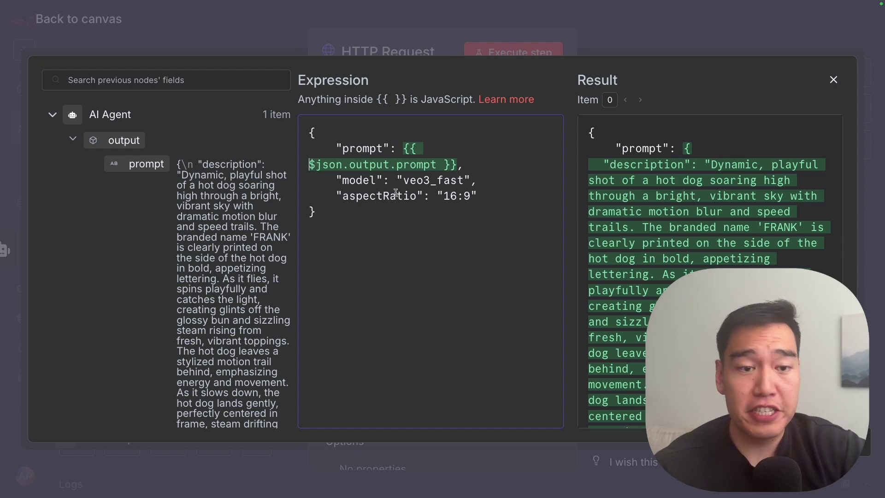
# Step: Wrap the JSON body's prompt value in JSON.stringify so it reads {{ JSON.stringify($json.output.prompt) }}, and close the expression editor
pyautogui.write('JSON.st')
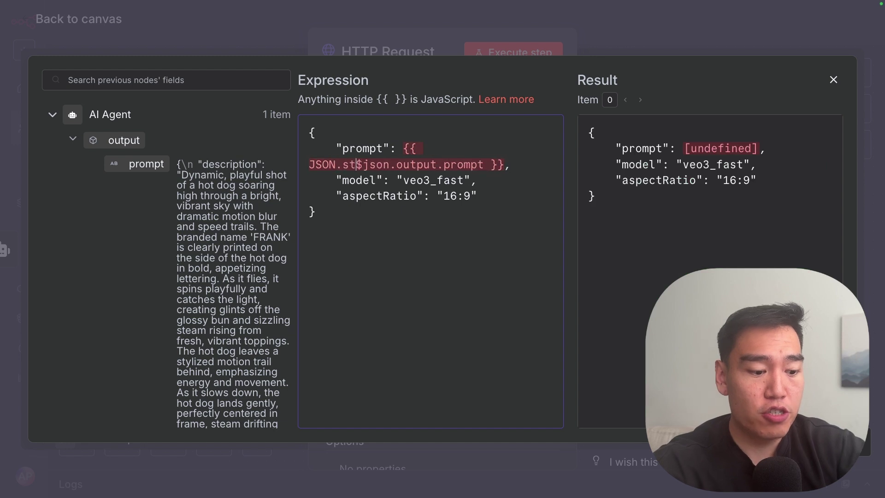
pyautogui.write('ringify(')
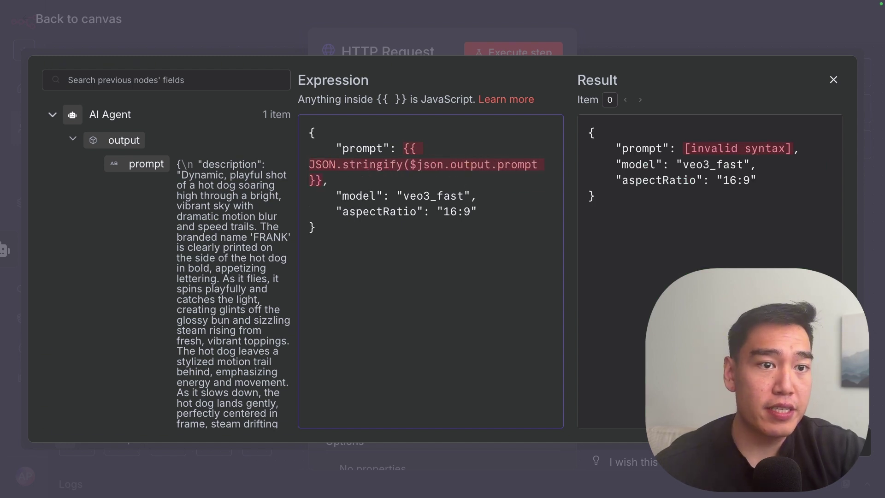
pyautogui.click(538, 164)
pyautogui.write(')')
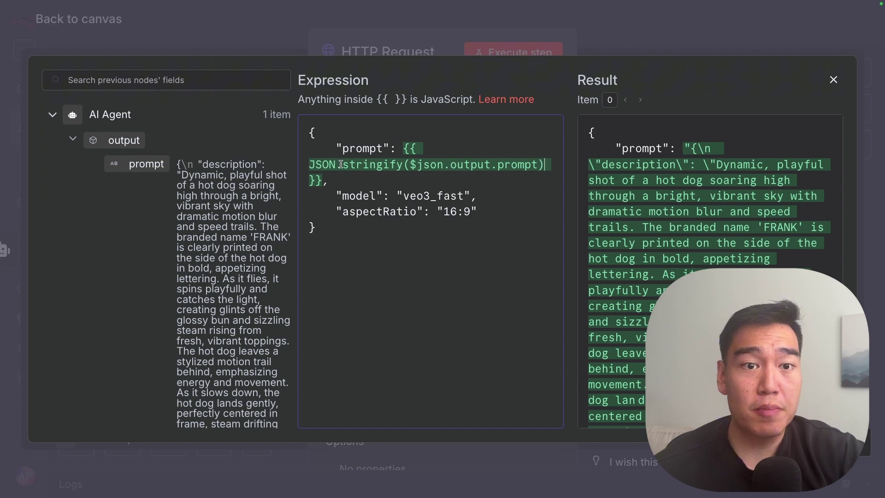
pyautogui.press('Escape')
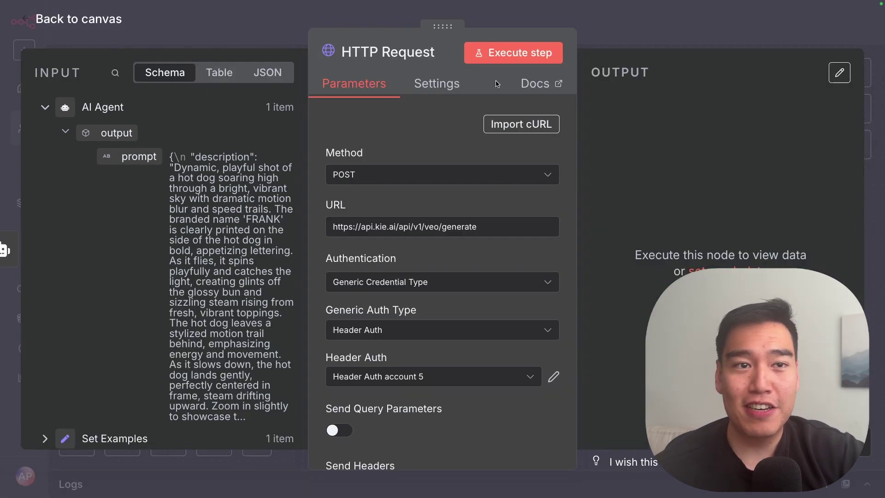
# Step: Execute the HTTP Request node to submit the video generation, check the returned taskId and return to the canvas
pyautogui.click(507, 52)
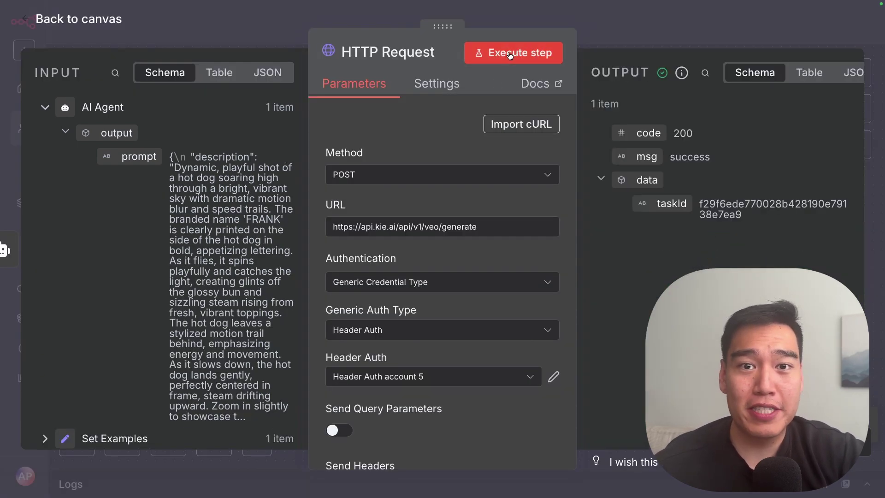
pyautogui.doubleClick(718, 209)
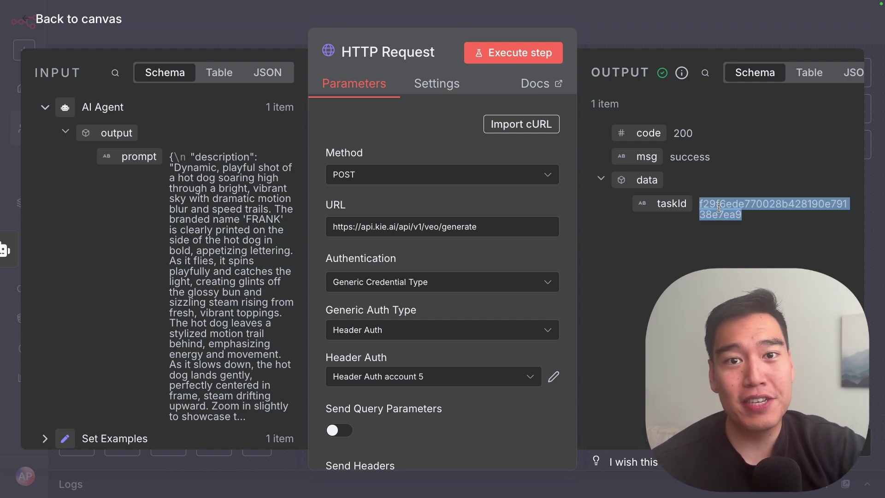
pyautogui.click(668, 42)
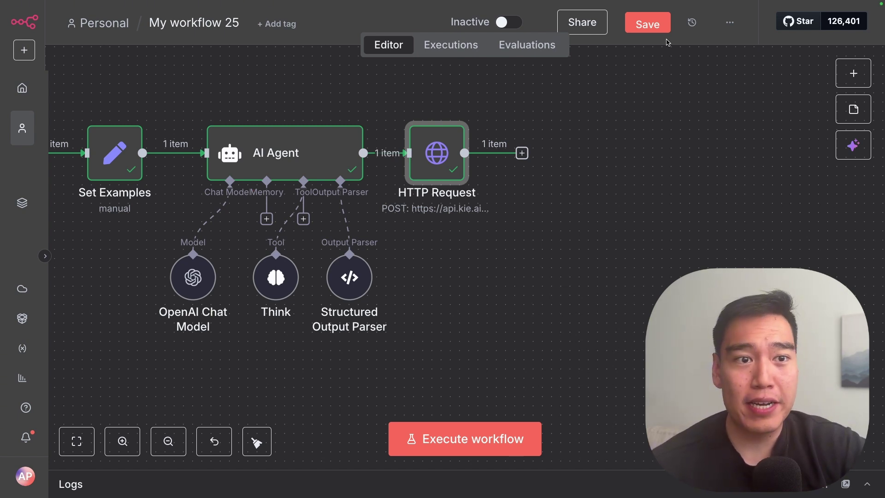
# Step: Add a Wait node after the HTTP Request node with a wait amount of 120 seconds
pyautogui.click(522, 154)
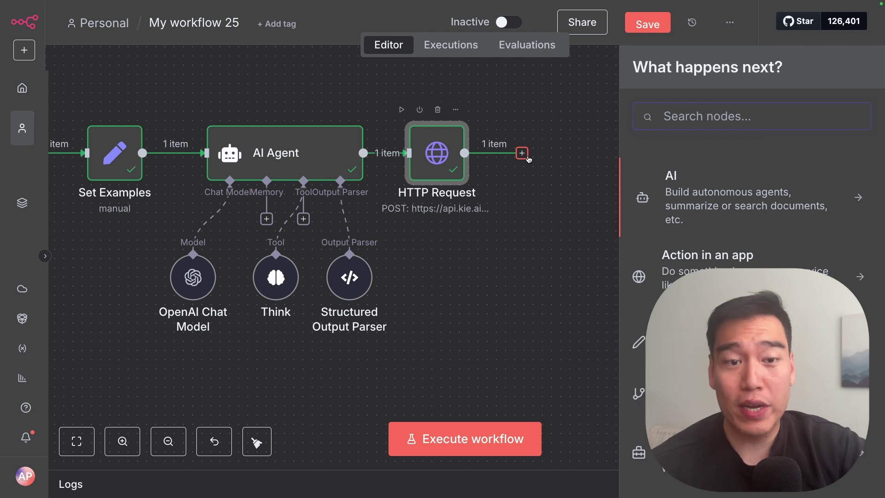
pyautogui.write('wait')
pyautogui.click(695, 181)
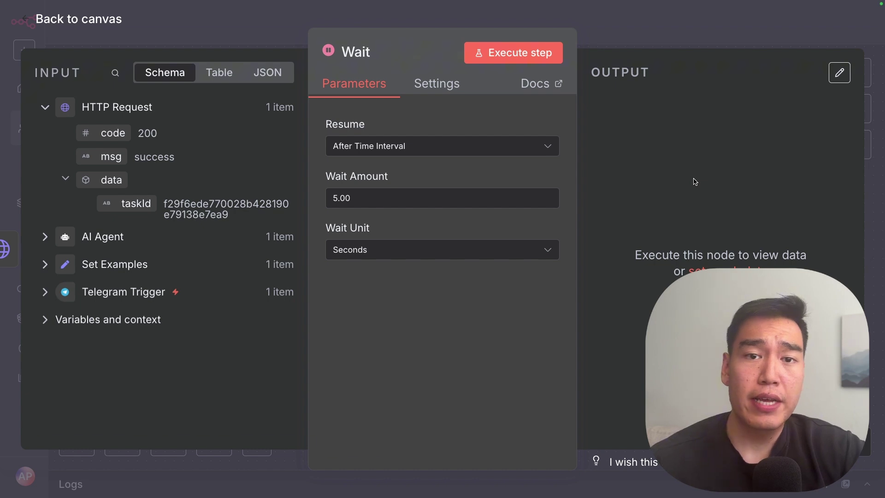
pyautogui.click(510, 198)
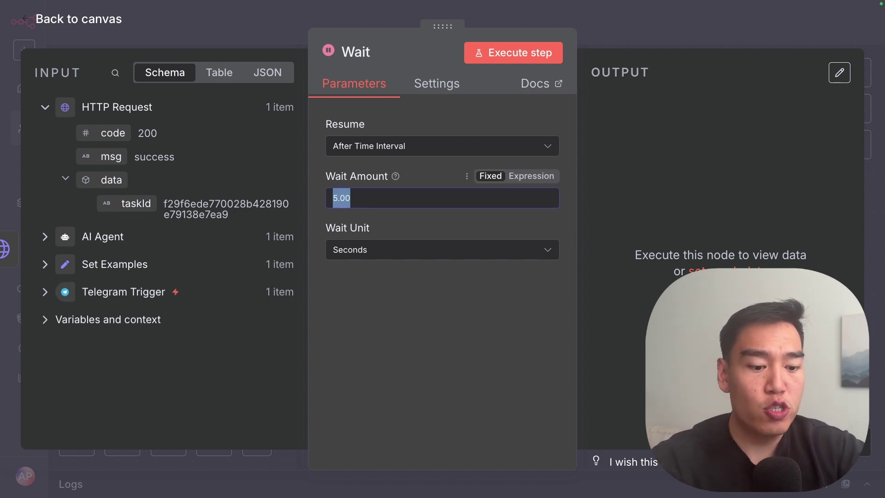
pyautogui.write('120')
pyautogui.click(479, 329)
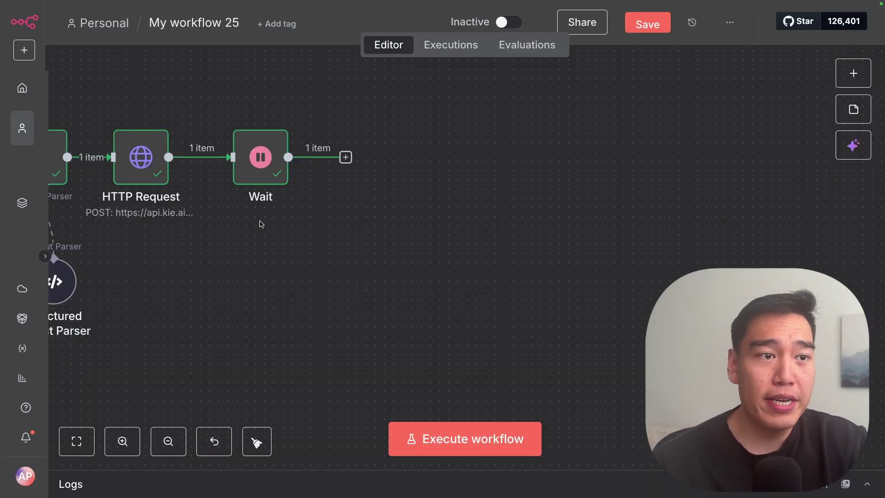
# Step: Add a second HTTP Request node after the Wait node
pyautogui.click(346, 158)
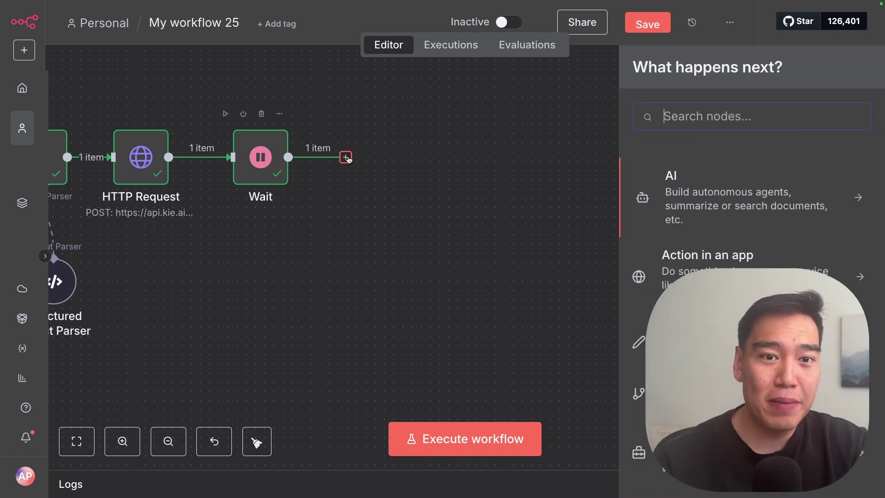
pyautogui.write('http')
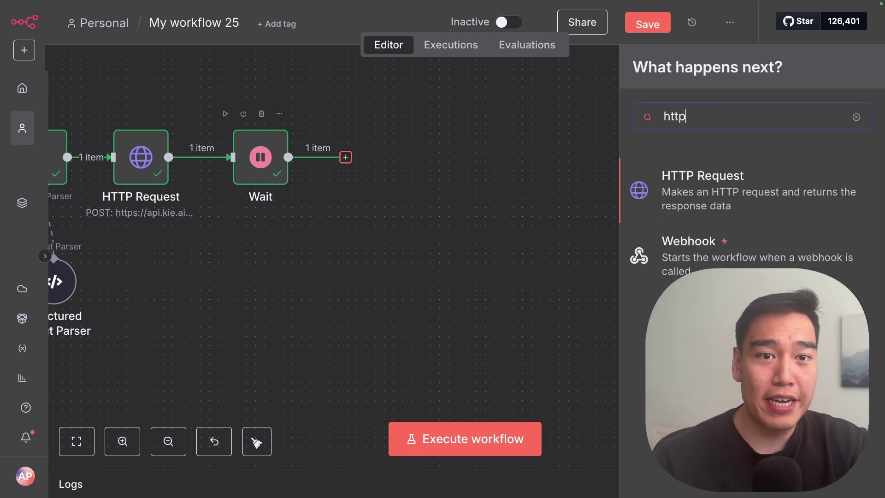
pyautogui.click(702, 176)
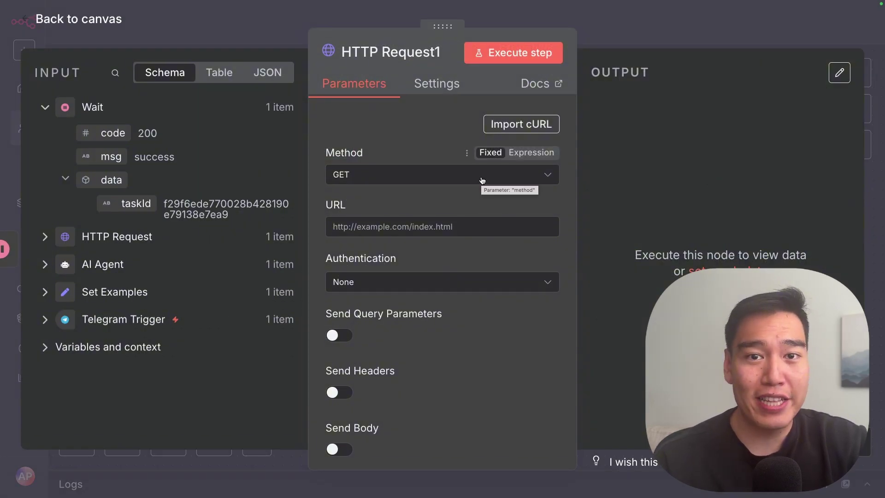
# Step: Review the Generate Veo3 Video endpoint and its POST URL in the Kie.ai documentation
pyautogui.moveTo(433, 5)
pyautogui.click(417, 20)
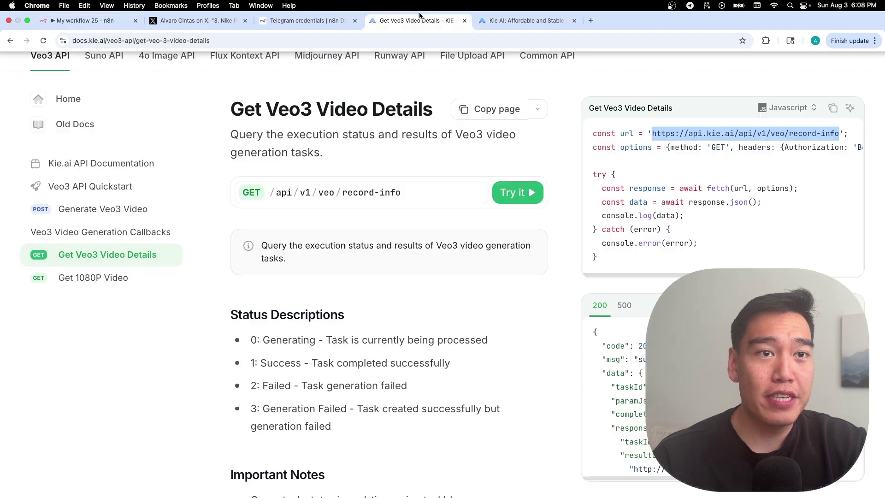
pyautogui.click(98, 213)
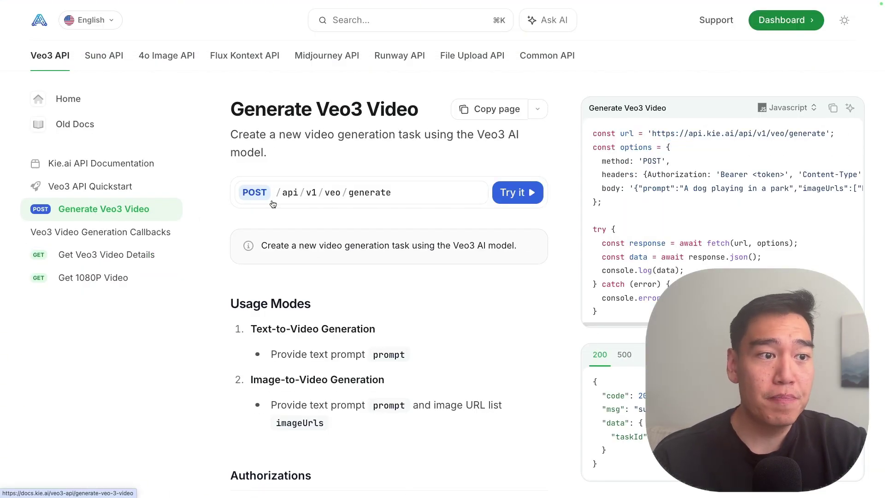
pyautogui.moveTo(278, 193); pyautogui.dragTo(545, 181)
pyautogui.tripleClick(676, 134)
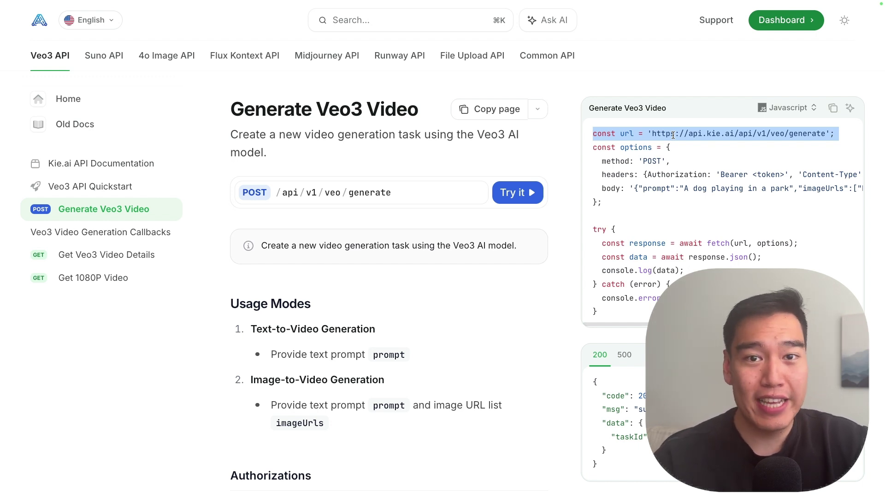
pyautogui.click(102, 261)
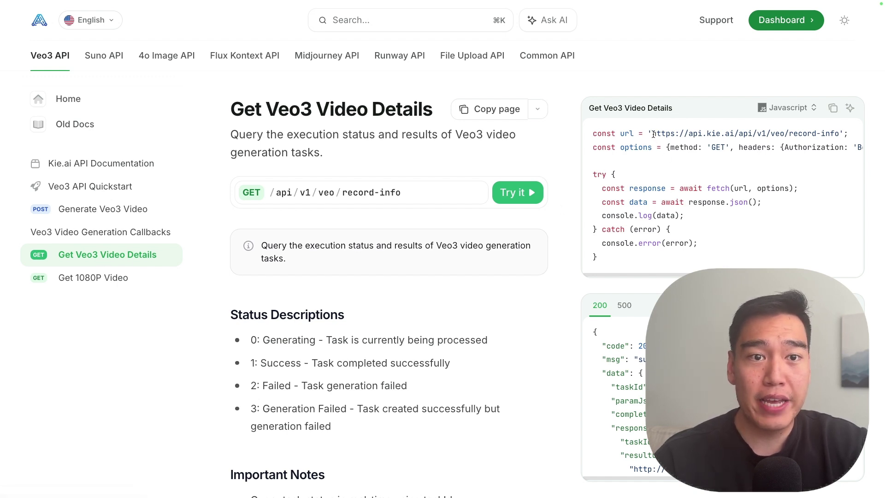
pyautogui.moveTo(653, 134); pyautogui.dragTo(839, 135)
pyautogui.press('super+c')
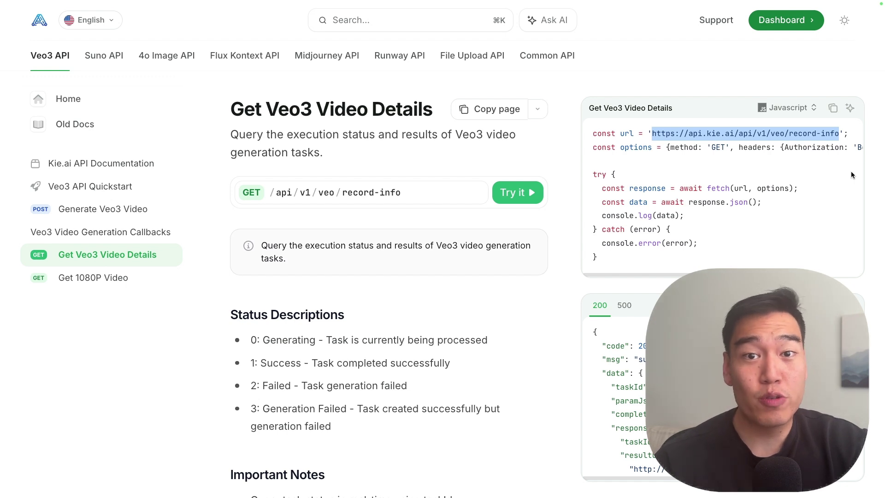
pyautogui.moveTo(129, 2)
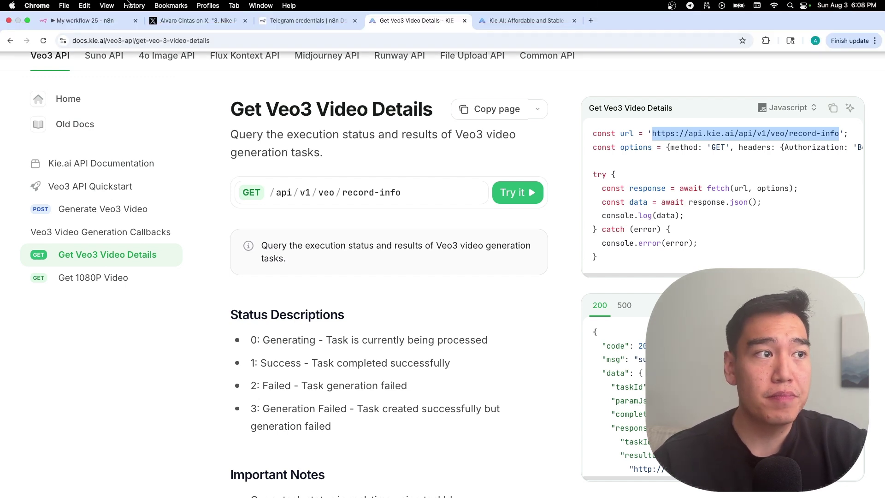
pyautogui.click(97, 18)
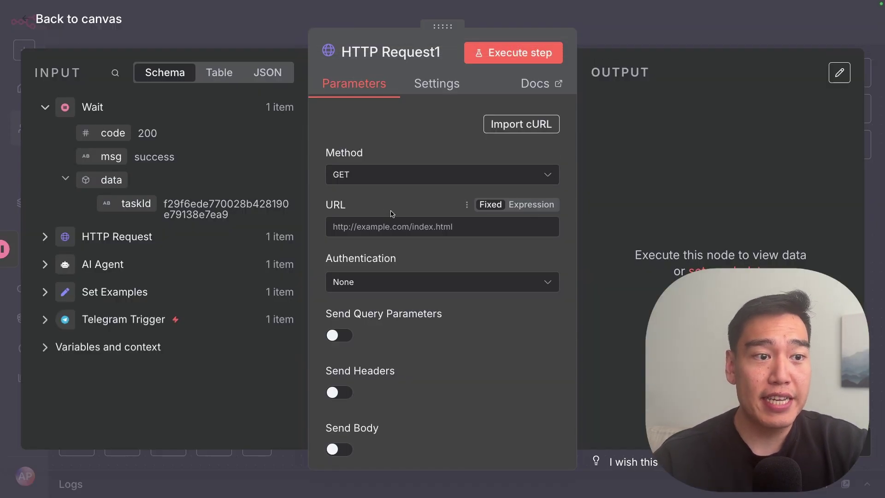
pyautogui.click(404, 229)
pyautogui.press('super+v')
pyautogui.press('Escape')
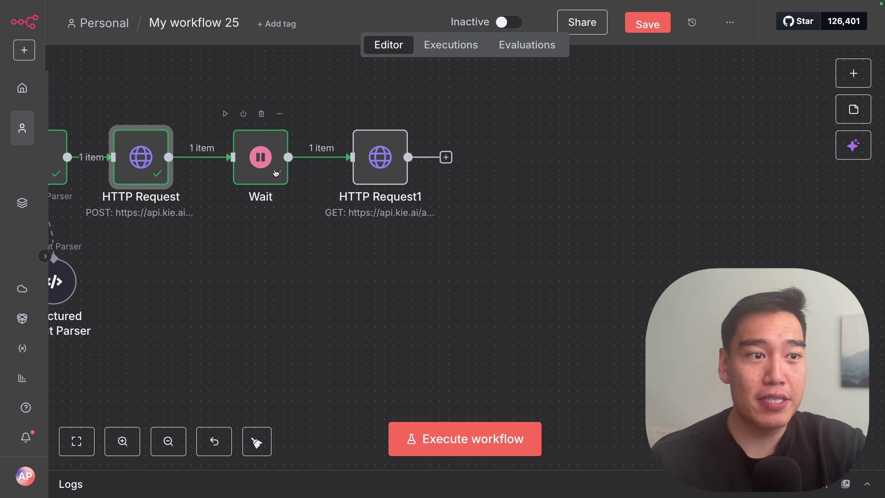
# Step: Set the second HTTP Request node's authentication to Generic Credential Type with Header Auth, using the Header Auth account 5 credential
pyautogui.doubleClick(372, 169)
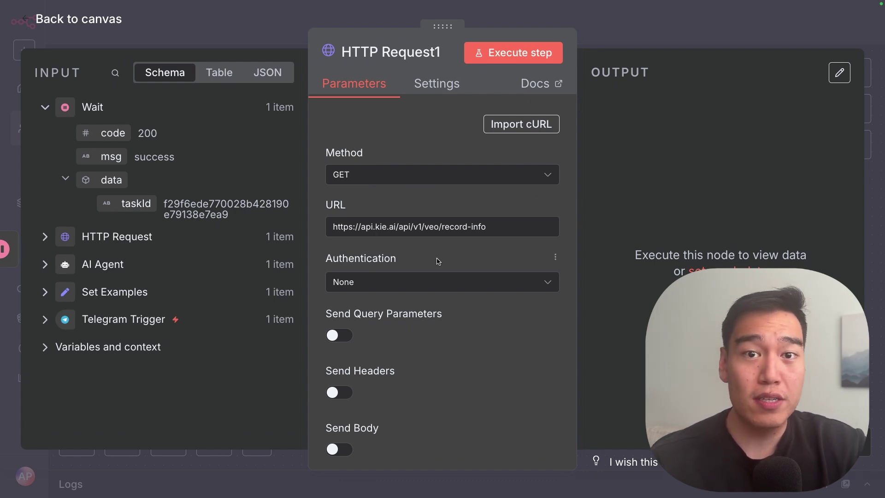
pyautogui.click(501, 288)
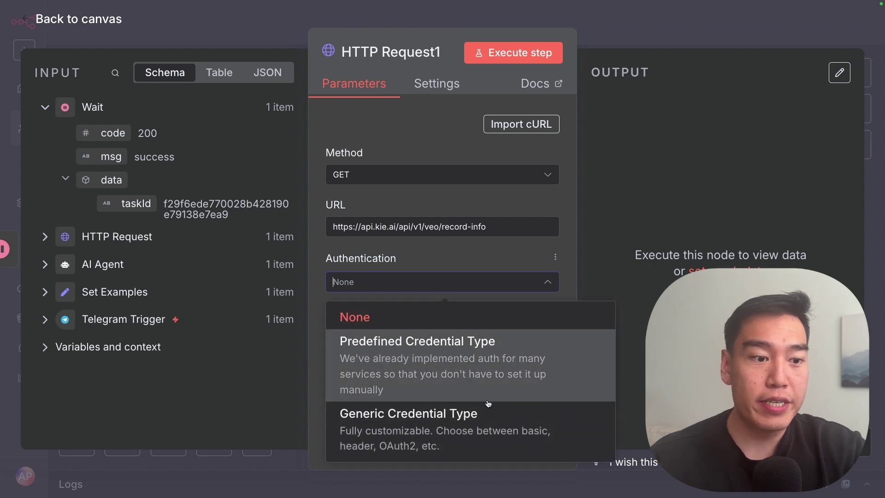
pyautogui.click(497, 420)
pyautogui.click(445, 329)
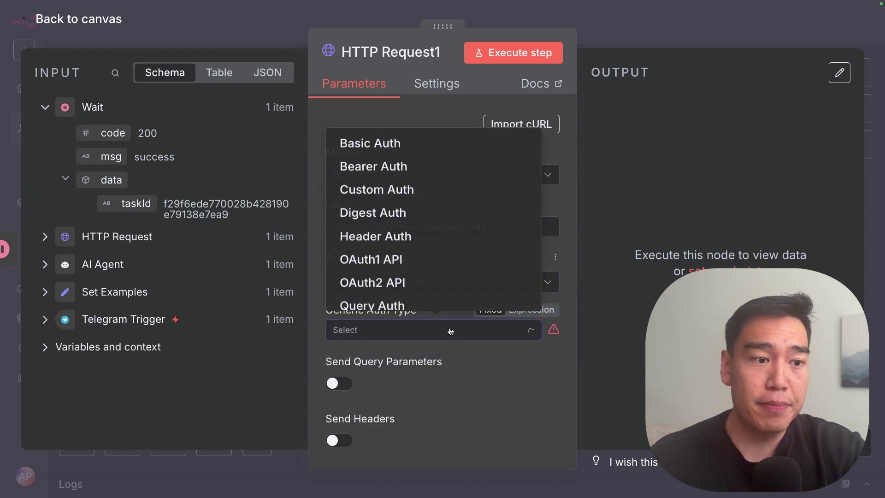
pyautogui.click(425, 233)
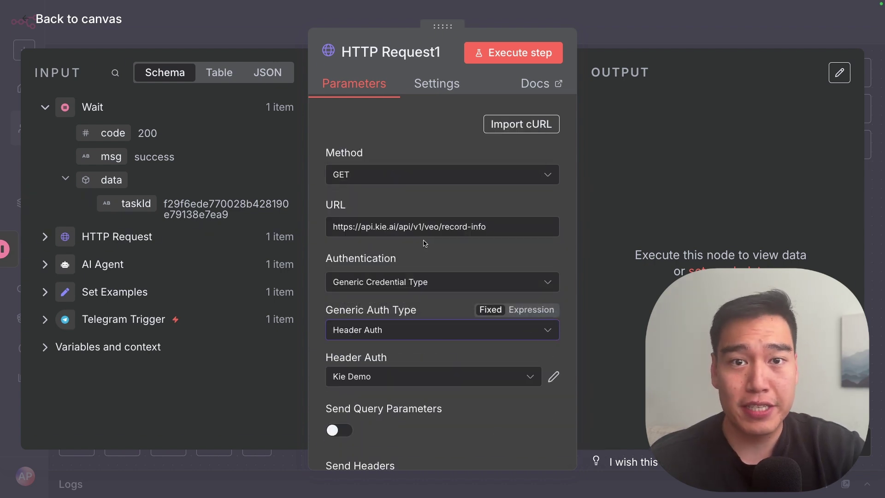
pyautogui.click(433, 376)
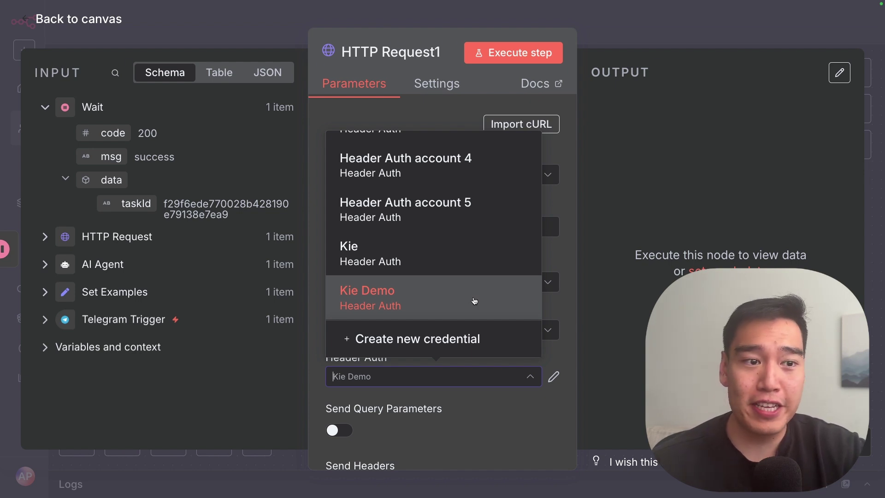
pyautogui.click(372, 214)
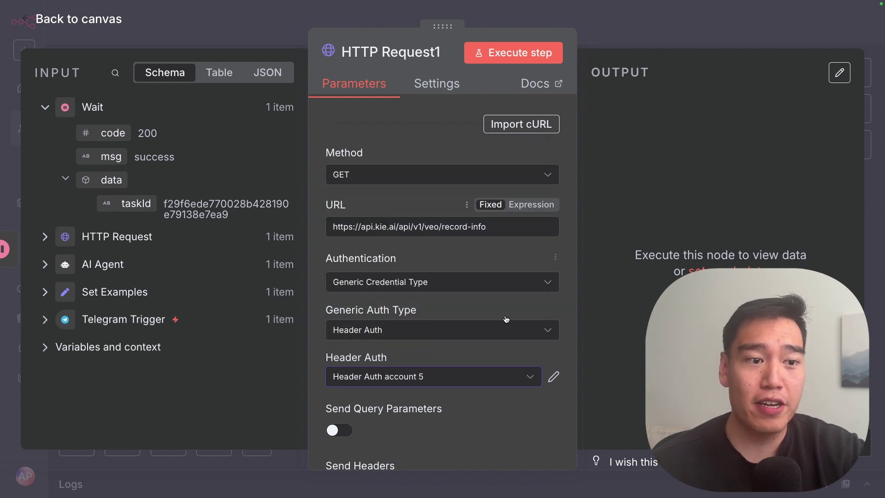
# Step: Enable query parameters and add one named taskId with the Wait node's task ID, {{ $json.data.taskId }}, as its value
pyautogui.scroll(-3, 525, 301)
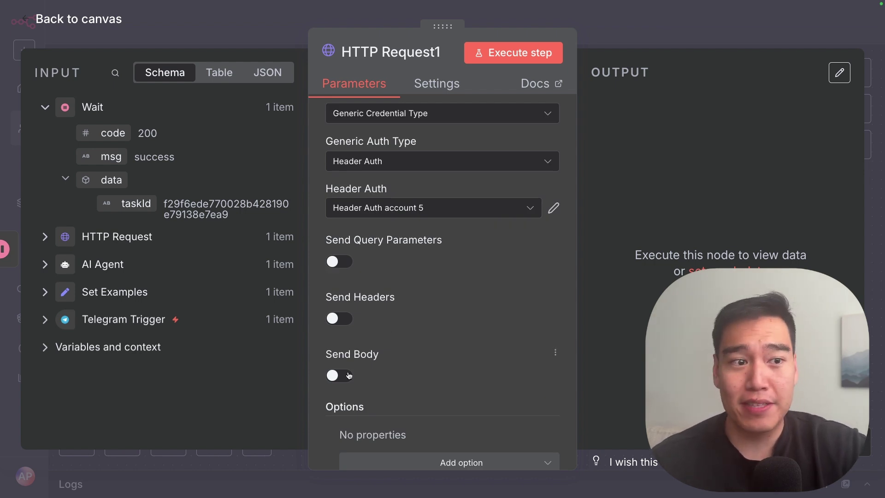
pyautogui.click(341, 264)
pyautogui.scroll(-3, 461, 346)
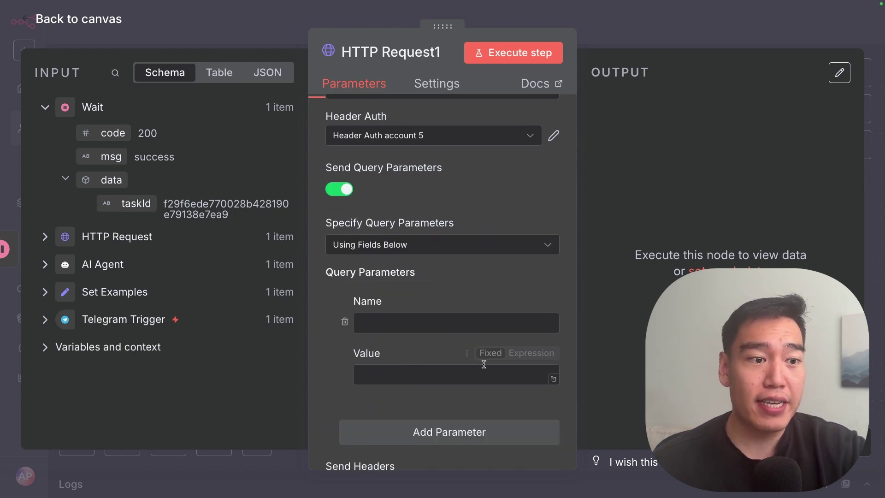
pyautogui.write('task')
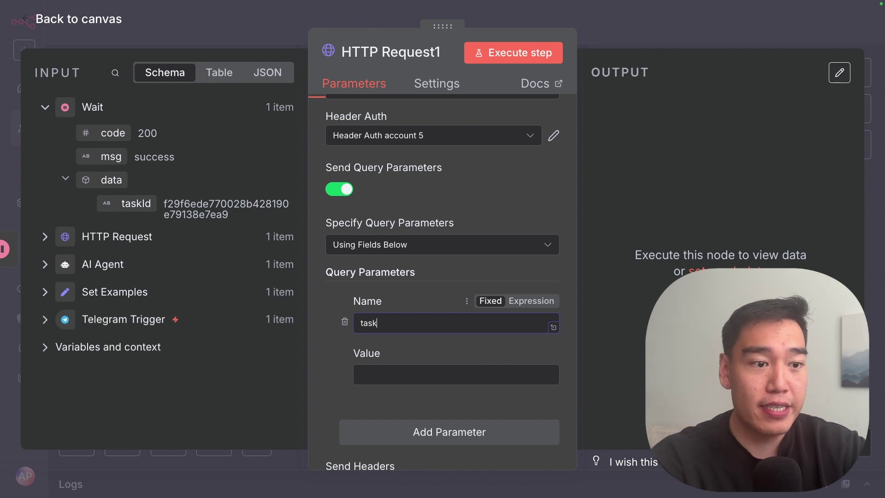
pyautogui.write('Id')
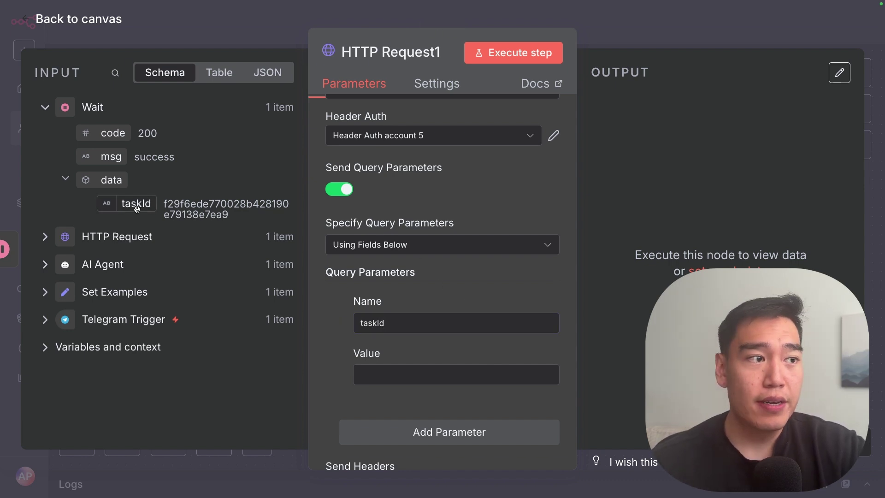
pyautogui.moveTo(137, 208); pyautogui.dragTo(376, 374)
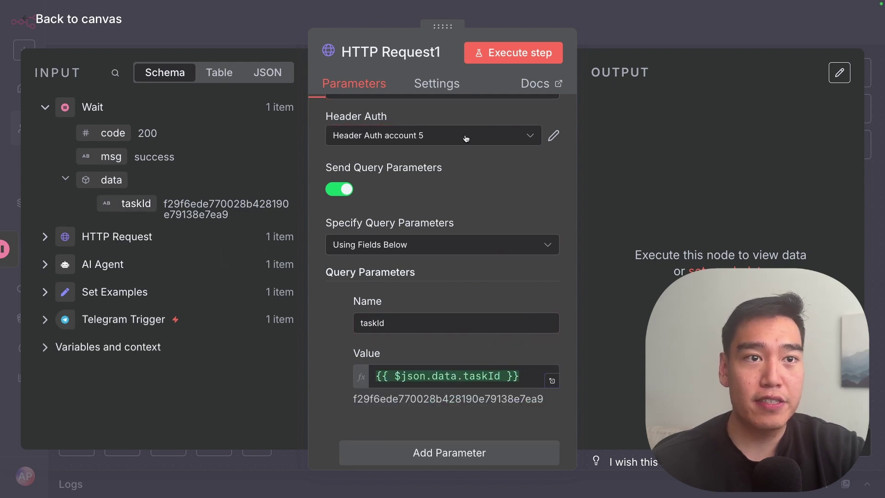
# Step: Execute the second HTTP Request node and examine its output for the status message and the video's result URL
pyautogui.click(524, 58)
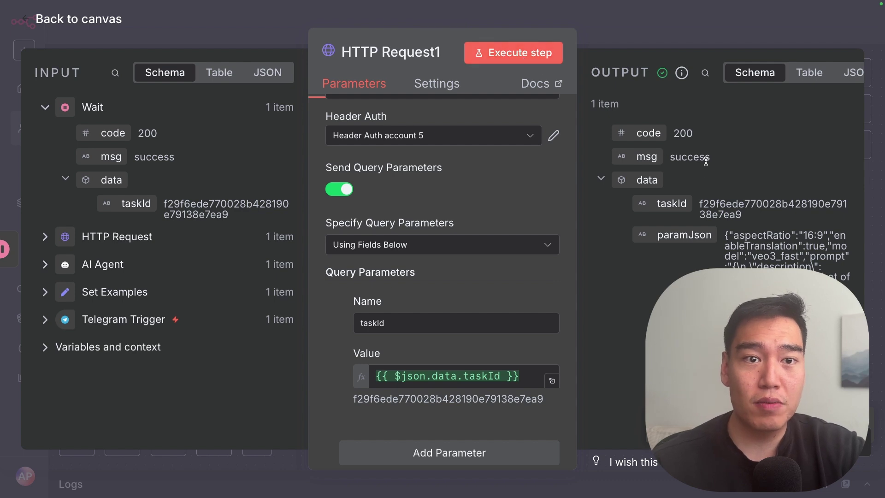
pyautogui.doubleClick(689, 159)
pyautogui.scroll(-8, 743, 262)
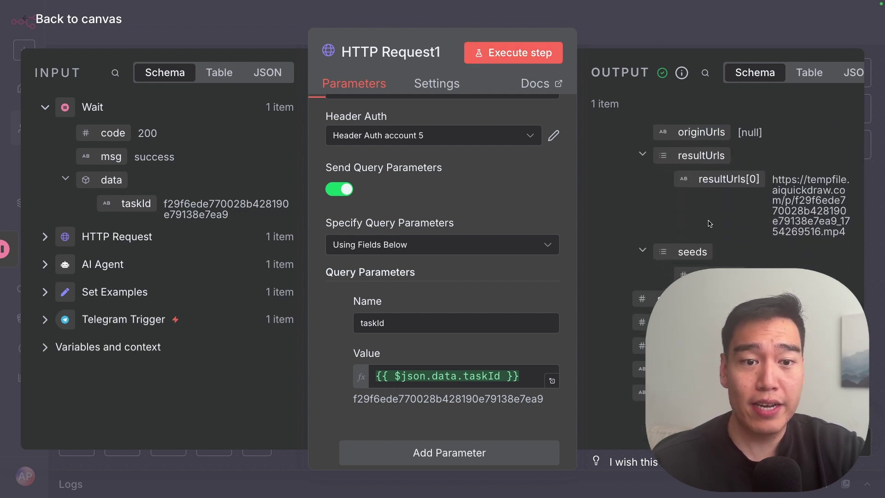
# Step: Close the second HTTP Request node and add a Telegram node with the Send Message operation after it
pyautogui.scroll(3, 708, 224)
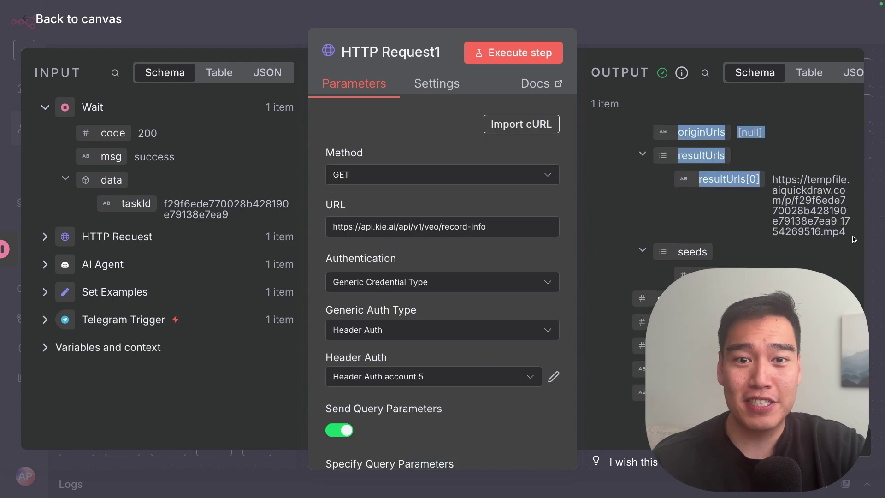
pyautogui.tripleClick(848, 222)
pyautogui.press('Escape')
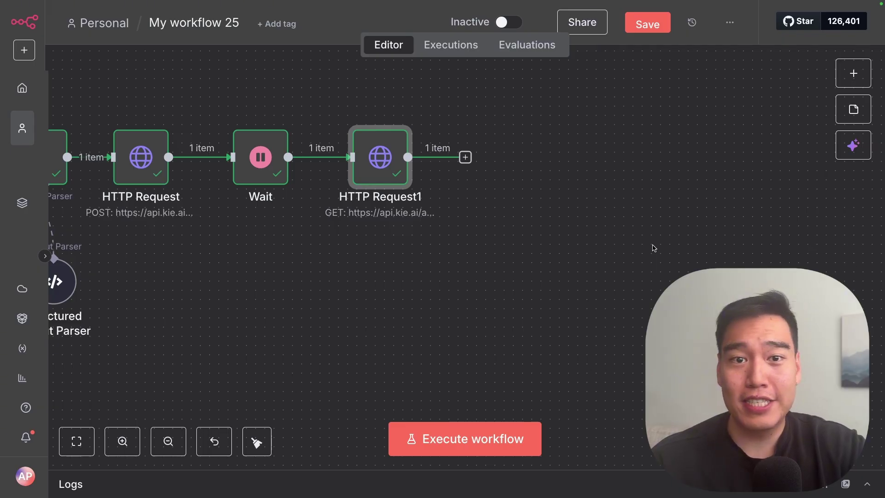
pyautogui.click(466, 156)
pyautogui.write('tele')
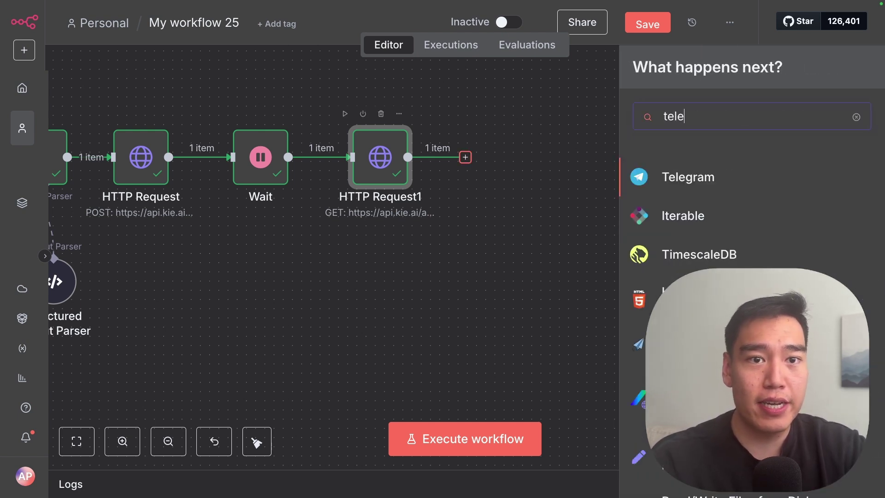
pyautogui.press('Return')
pyautogui.scroll(-10, 737, 254)
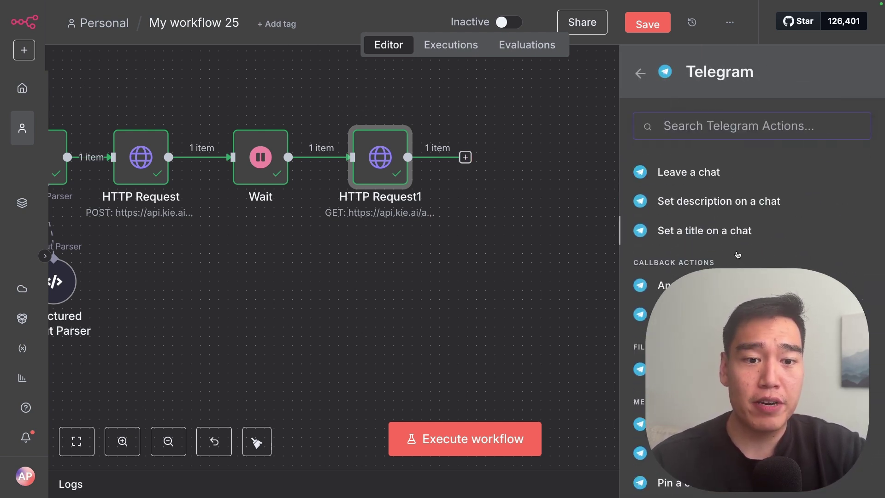
pyautogui.scroll(-3, 737, 255)
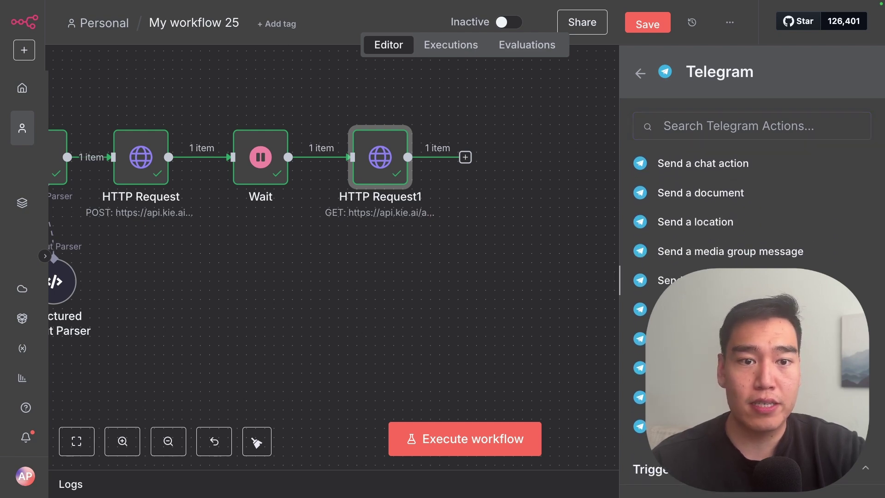
pyautogui.click(691, 339)
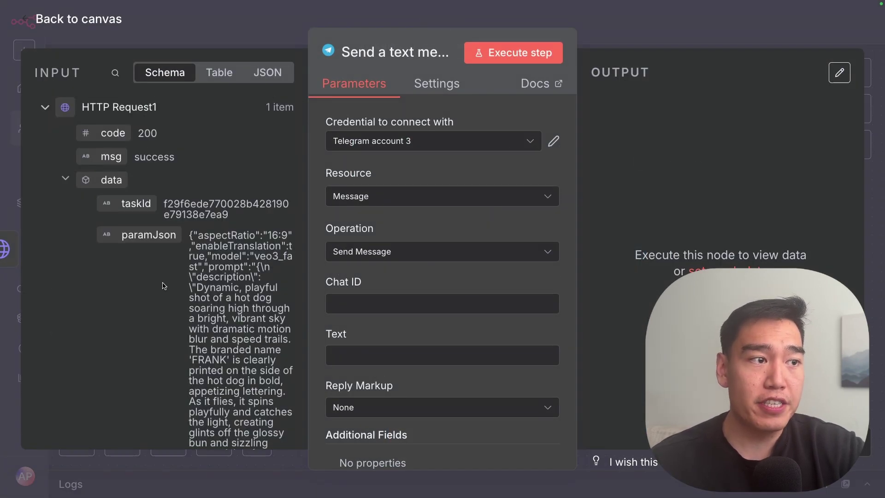
# Step: Set the Telegram node's Chat ID to the Telegram Trigger's chat id, {{ $('Telegram Trigger').item.json.message.chat.id }}
pyautogui.scroll(-15, 163, 285)
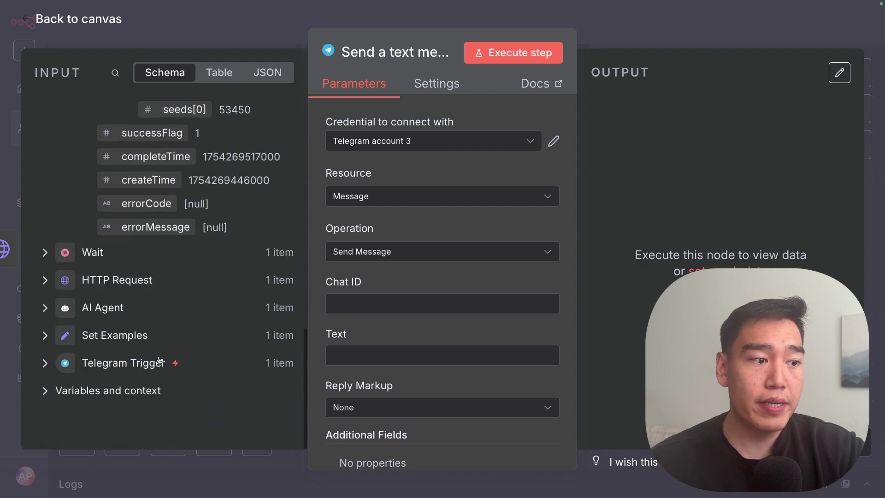
pyautogui.click(159, 362)
pyautogui.scroll(-3, 178, 325)
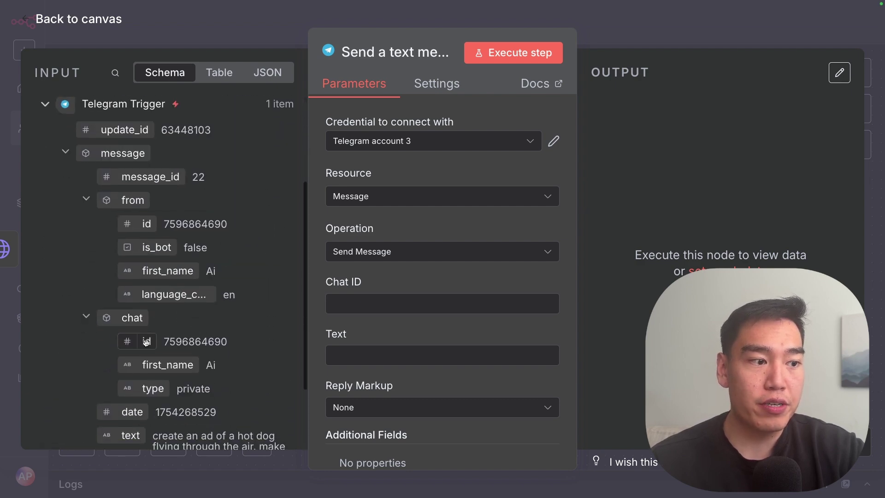
pyautogui.moveTo(146, 342); pyautogui.dragTo(345, 306)
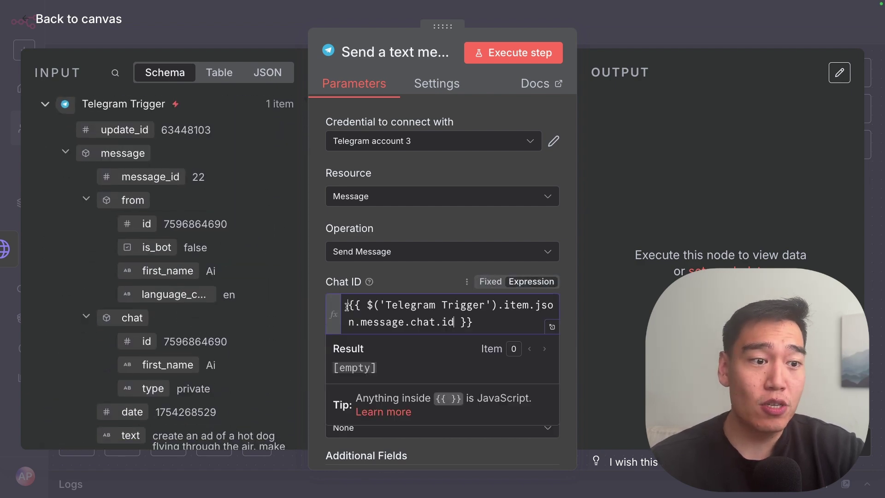
pyautogui.click(318, 304)
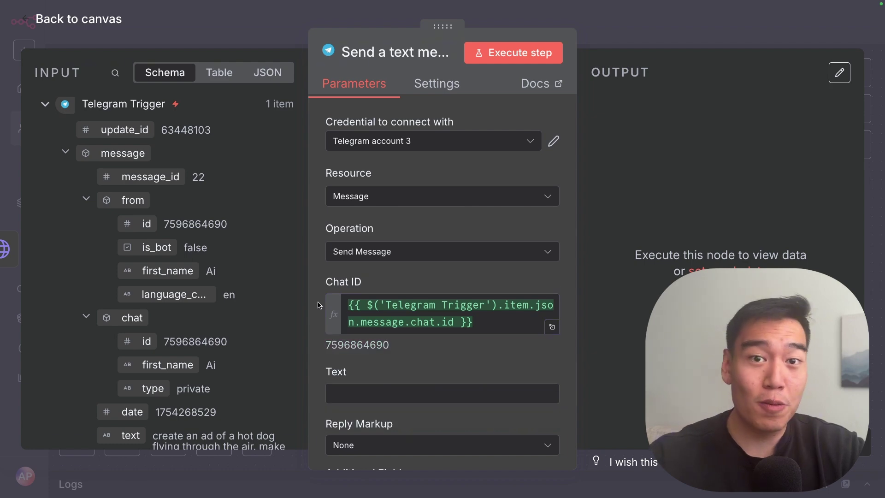
# Step: Map the first resultUrls entry from HTTP Request1 into the Telegram message's Text field and execute the node
pyautogui.scroll(3, 188, 360)
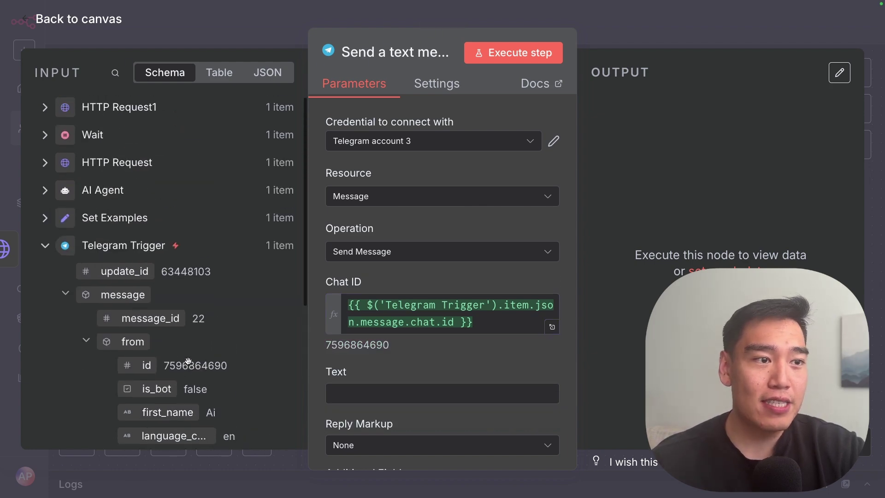
pyautogui.click(144, 111)
pyautogui.scroll(-10, 129, 254)
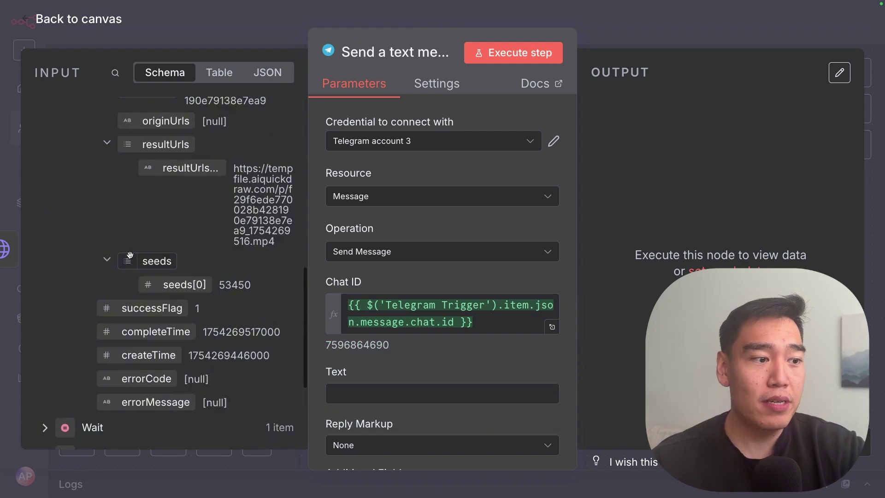
pyautogui.scroll(2, 129, 255)
pyautogui.moveTo(192, 221); pyautogui.dragTo(374, 390)
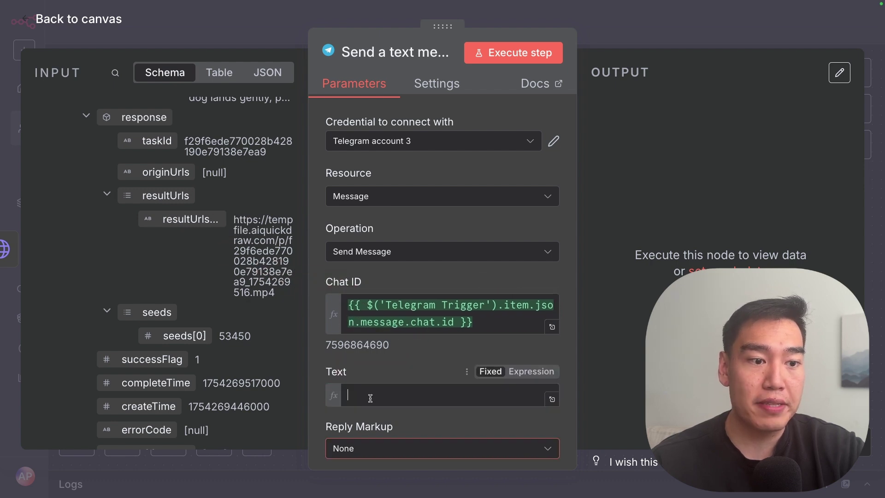
pyautogui.click(511, 60)
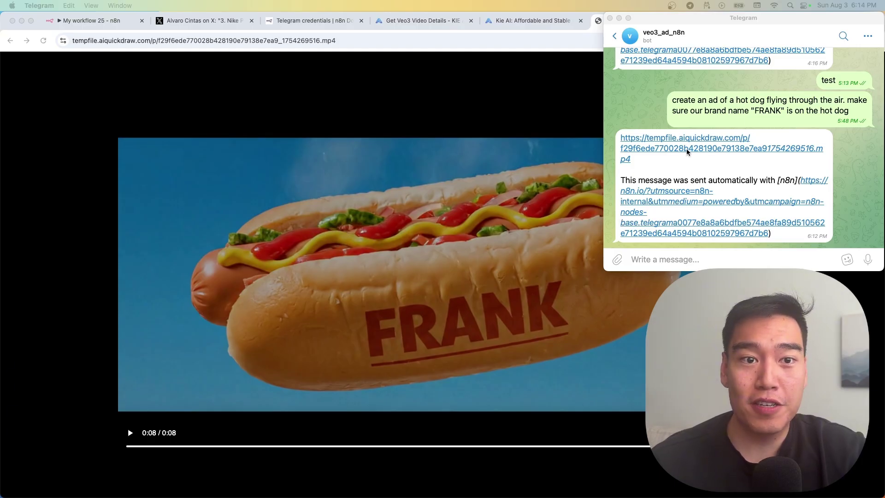
# Step: Switch to the generated hot dog video in Chrome, show it full screen and play it
pyautogui.click(553, 108)
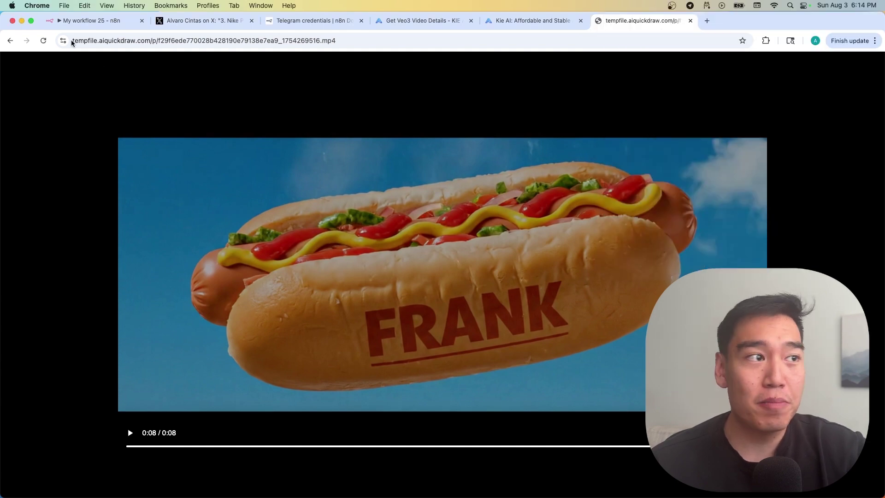
pyautogui.click(30, 23)
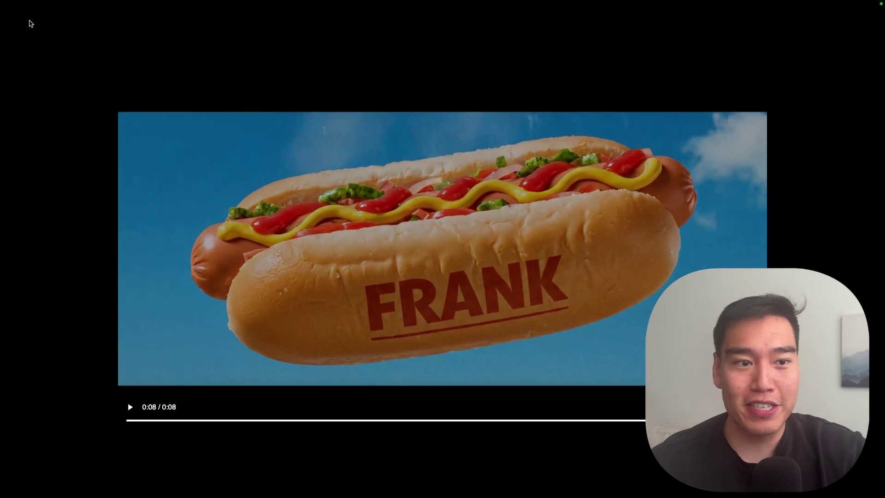
pyautogui.click(130, 406)
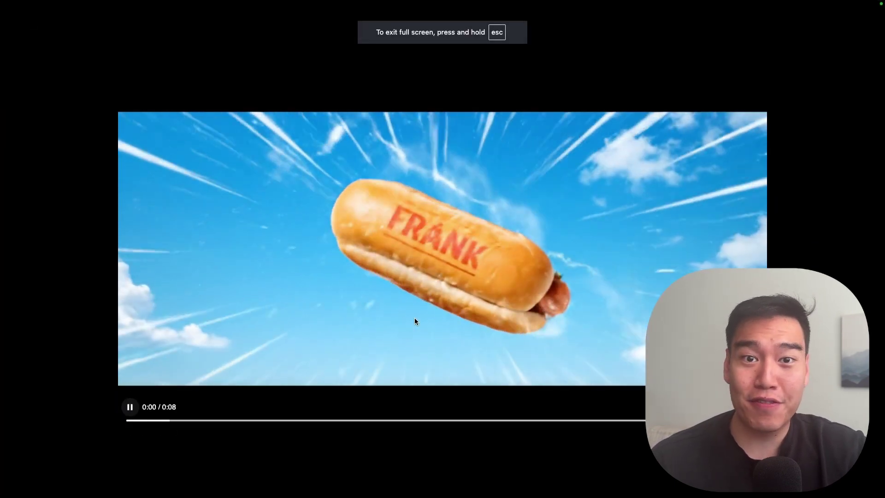